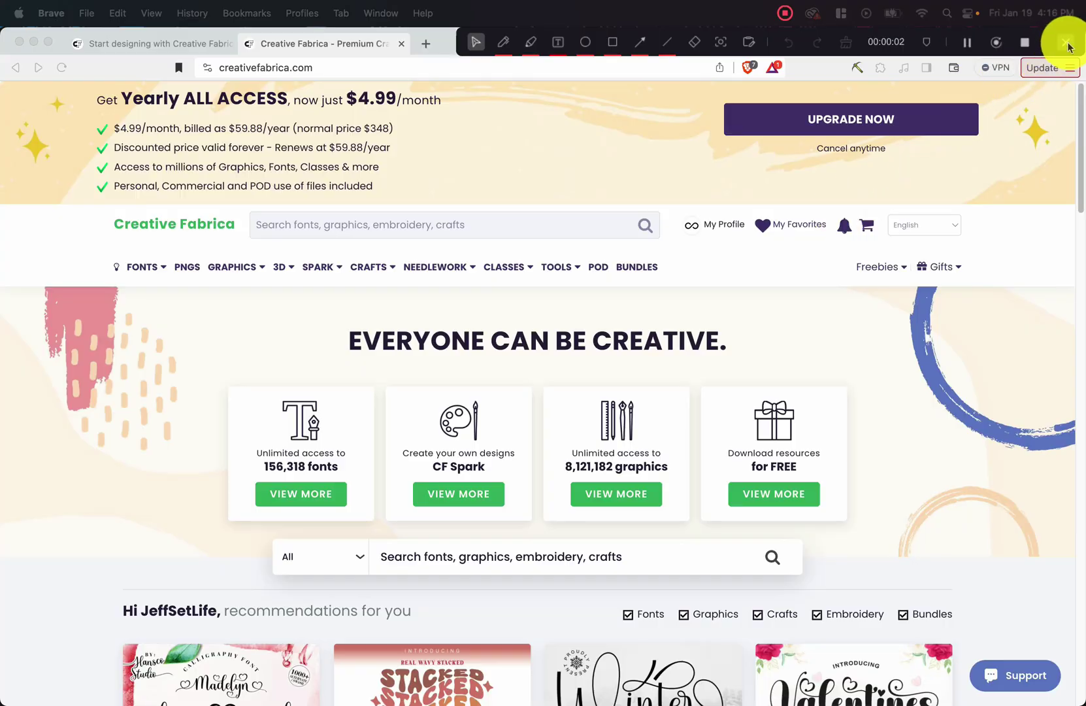
# Browse the printable illustrations and open the Dog Paw Pocket Shirt Sublimation Bundle page.
pyautogui.click(1068, 45)
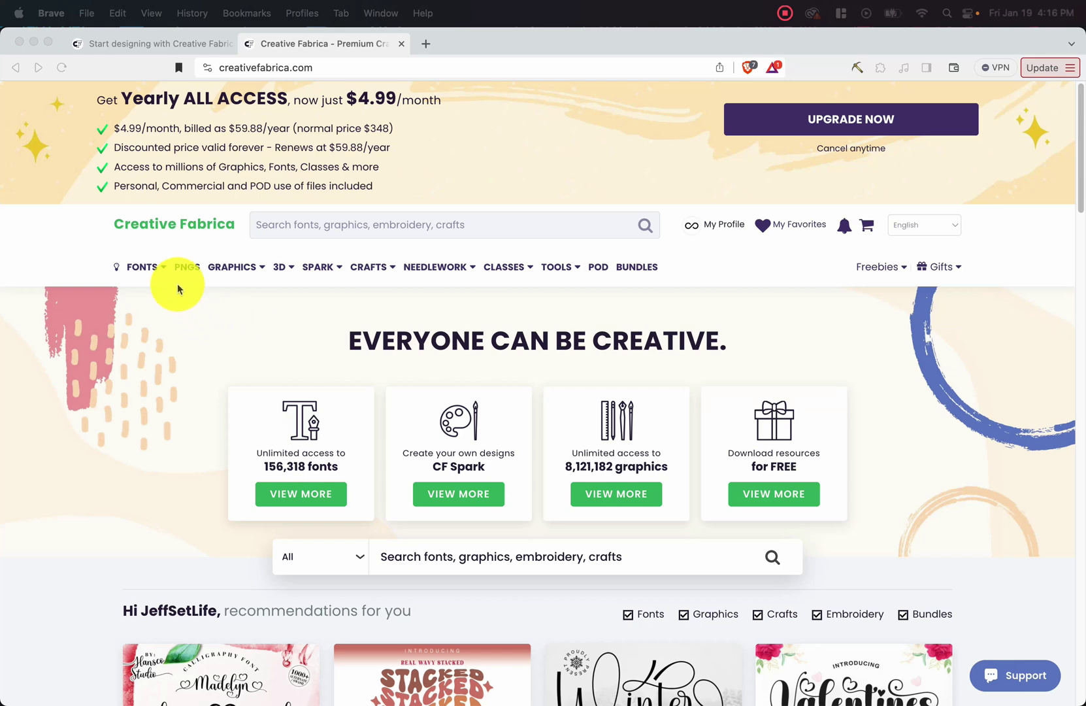
pyautogui.click(383, 475)
pyautogui.scroll(-10, 385, 474)
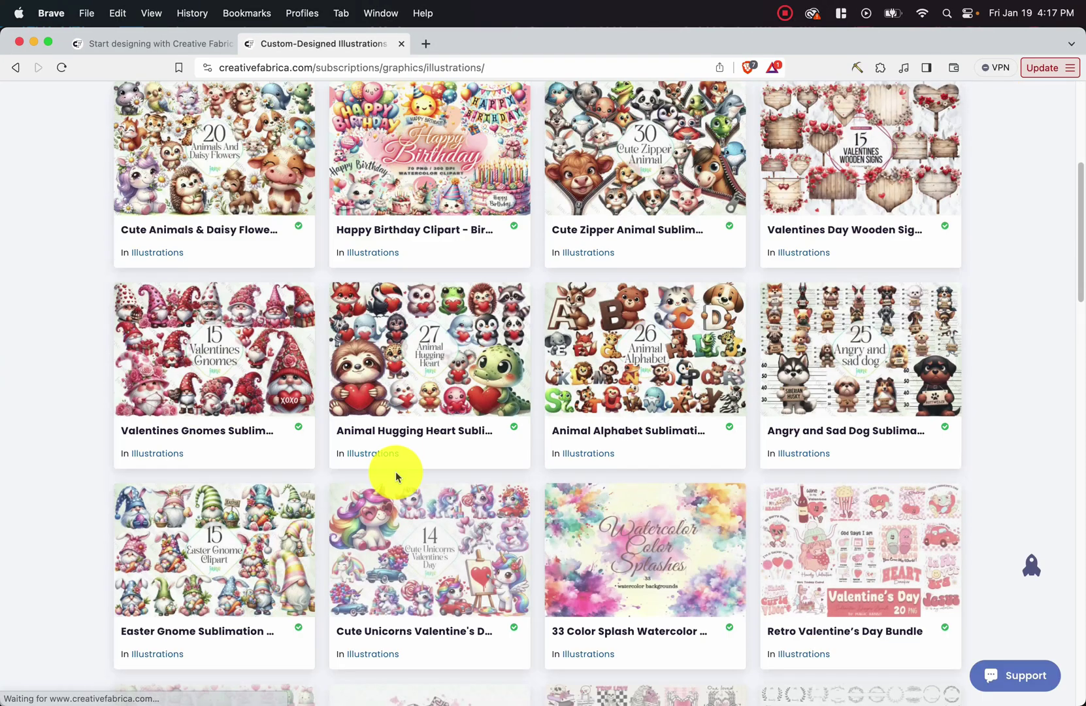
pyautogui.scroll(-8, 396, 477)
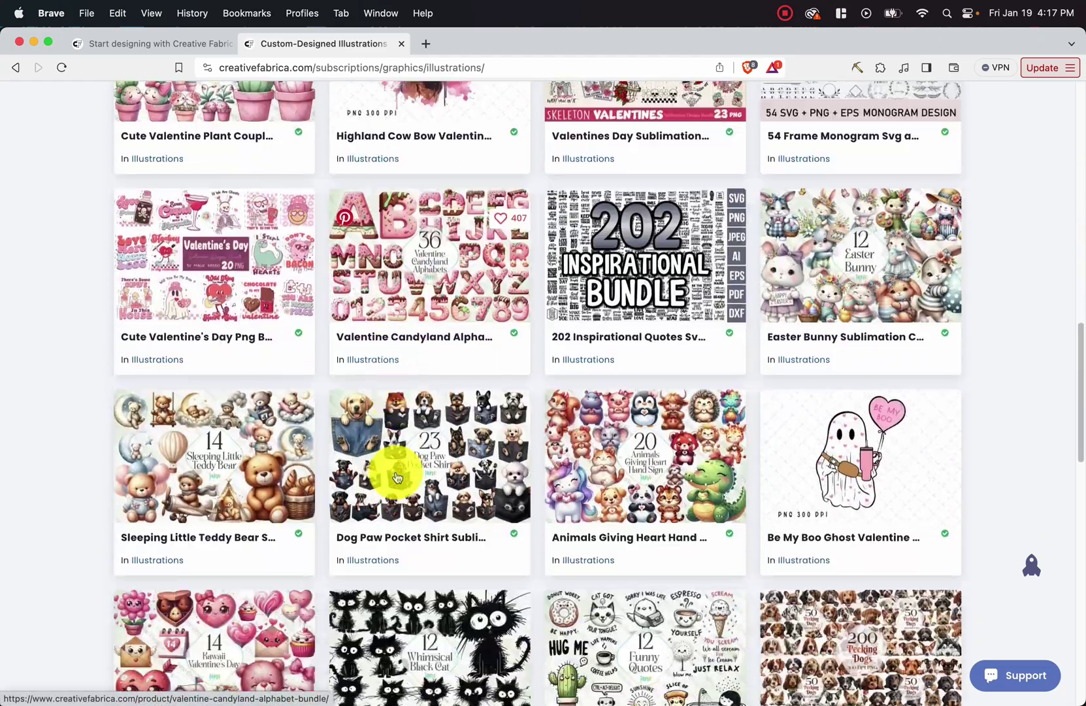
pyautogui.scroll(-9, 395, 476)
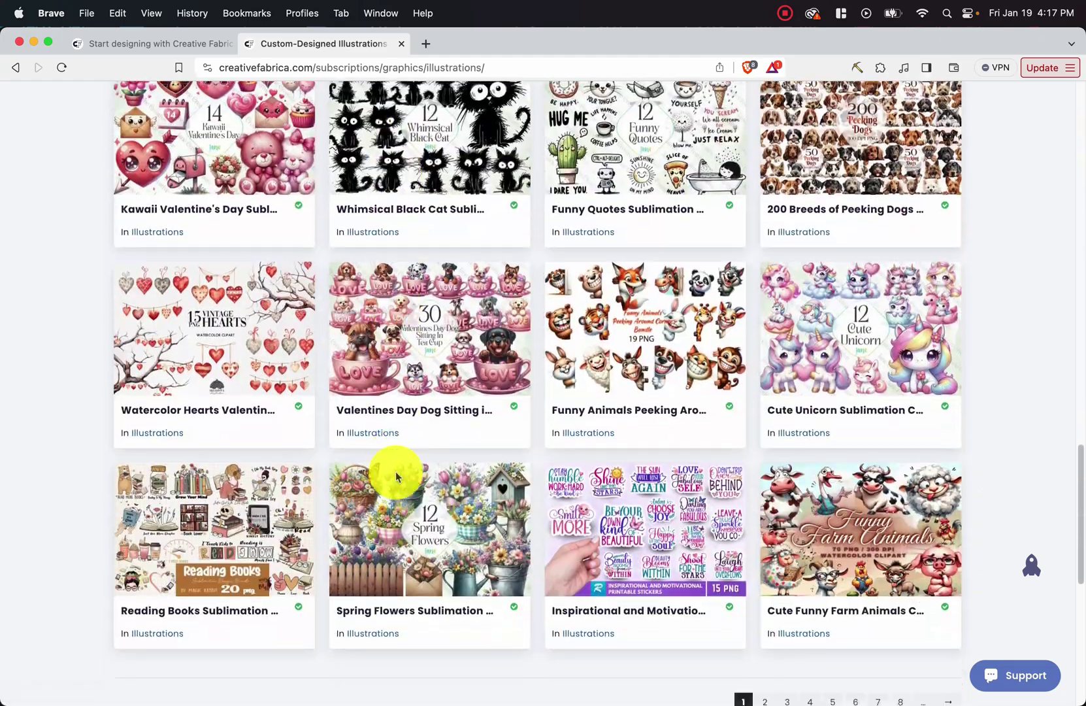
pyautogui.scroll(4, 395, 475)
pyautogui.scroll(5, 396, 476)
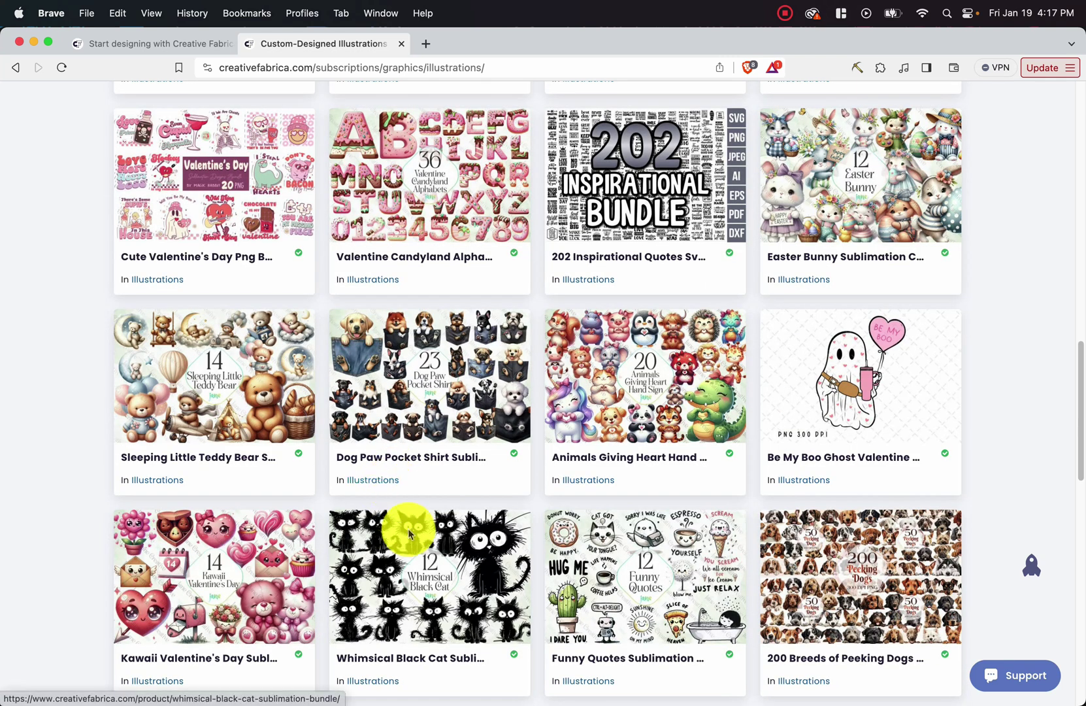
pyautogui.click(447, 422)
# Save the bundle to the Downloads folder and drop it into the design editor.
pyautogui.scroll(-4, 444, 424)
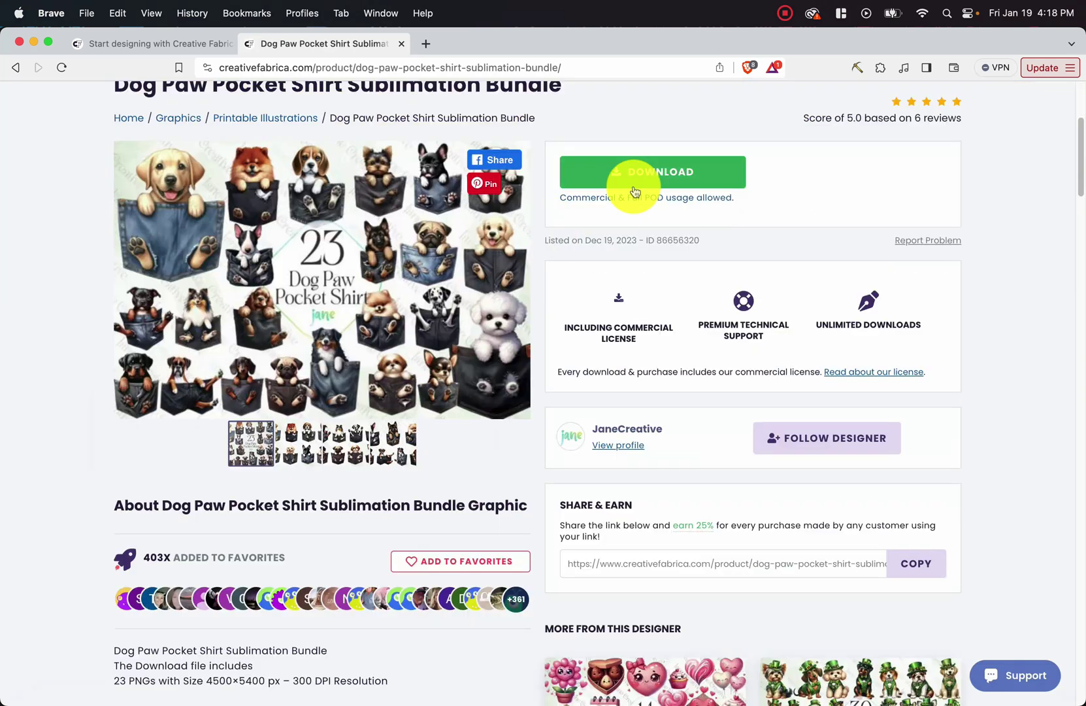
pyautogui.click(640, 182)
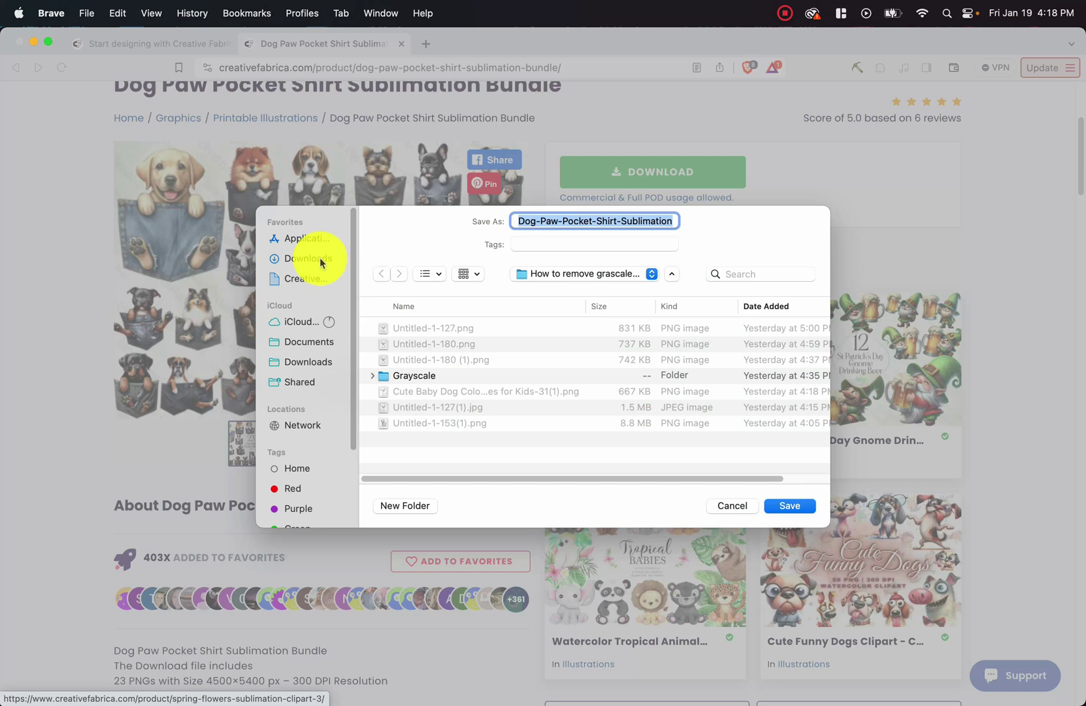
pyautogui.click(320, 260)
pyautogui.click(787, 506)
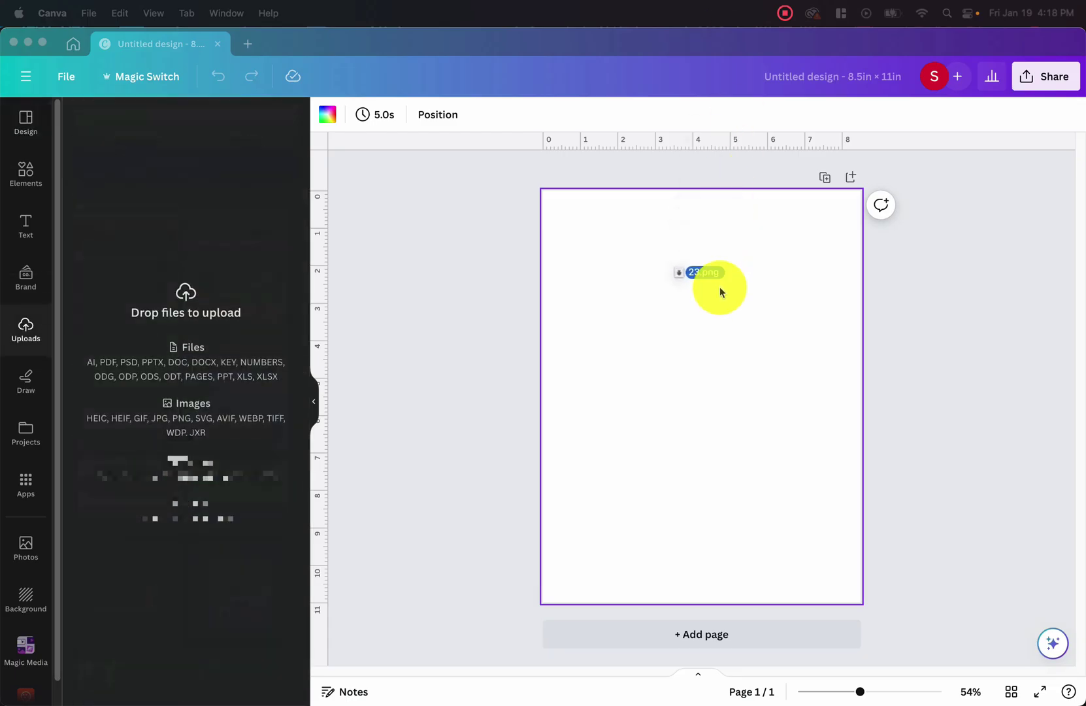
pyautogui.moveTo(719, 286); pyautogui.dragTo(703, 347)
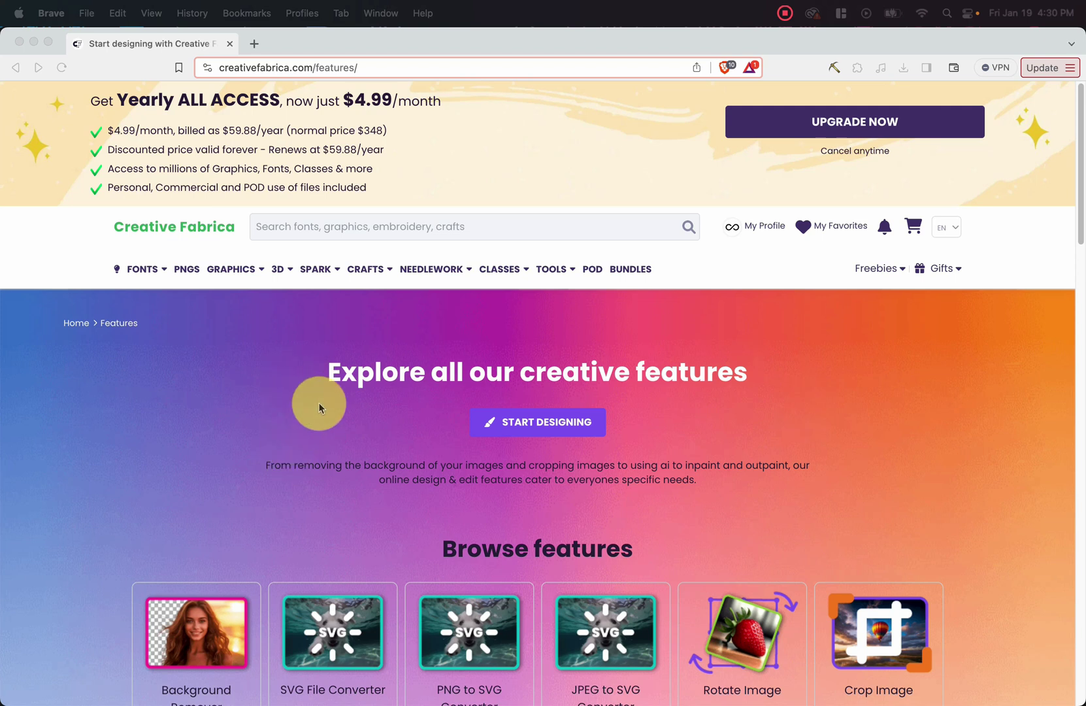
# Scroll the Browse features grid past Add Text On Image, Add Emoji to Photo, AI Inpainting Tool and Animate Pictures.
pyautogui.scroll(-3, 318, 402)
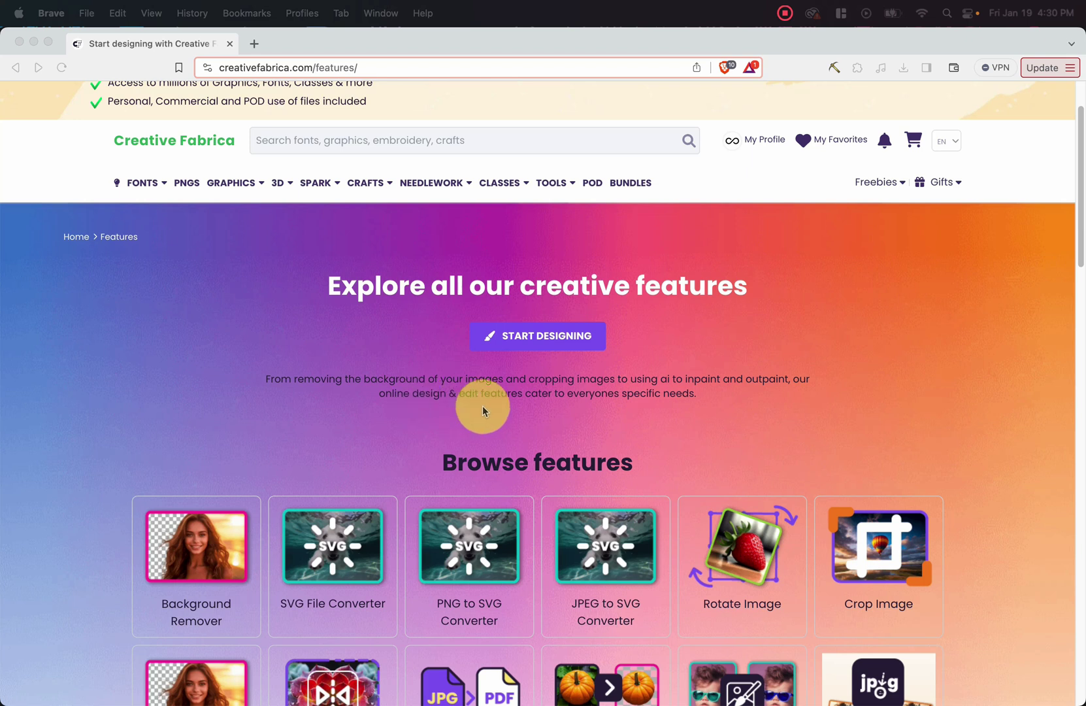
pyautogui.scroll(-5, 418, 406)
pyautogui.scroll(-3, 561, 368)
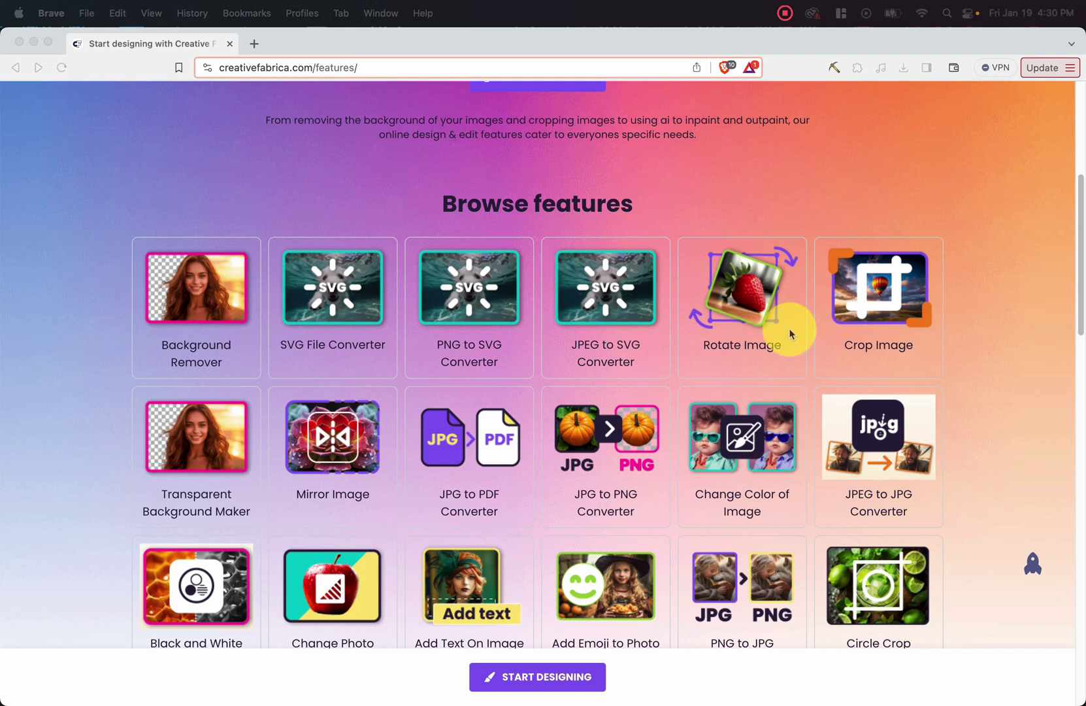
pyautogui.scroll(-2, 246, 437)
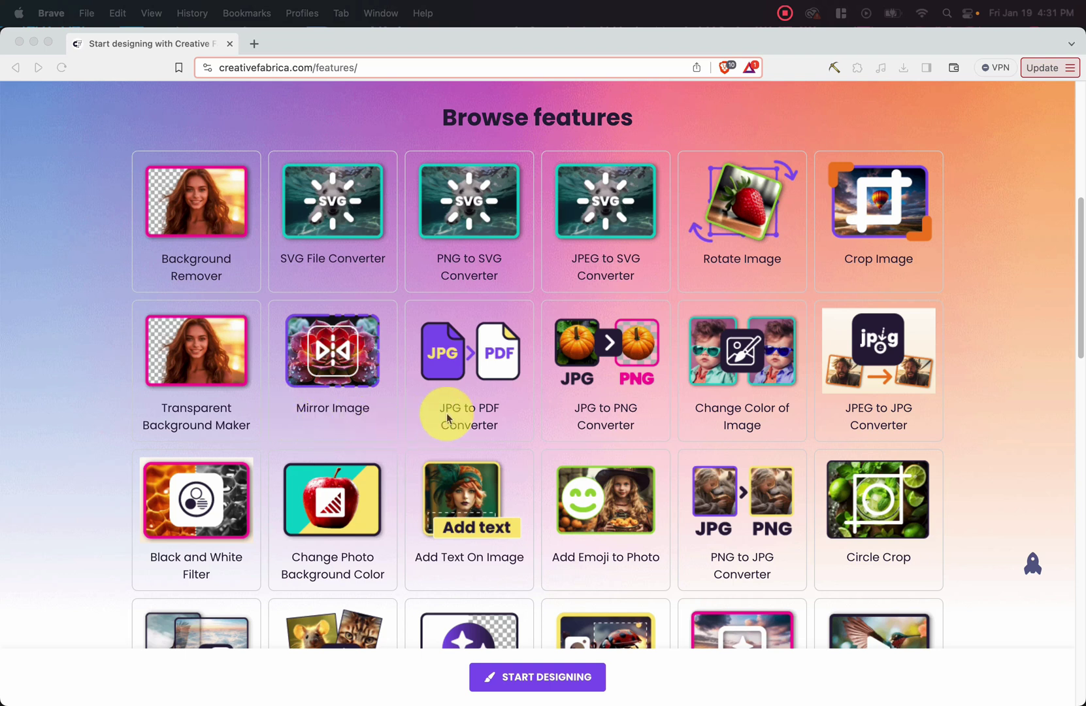
pyautogui.scroll(-3, 604, 409)
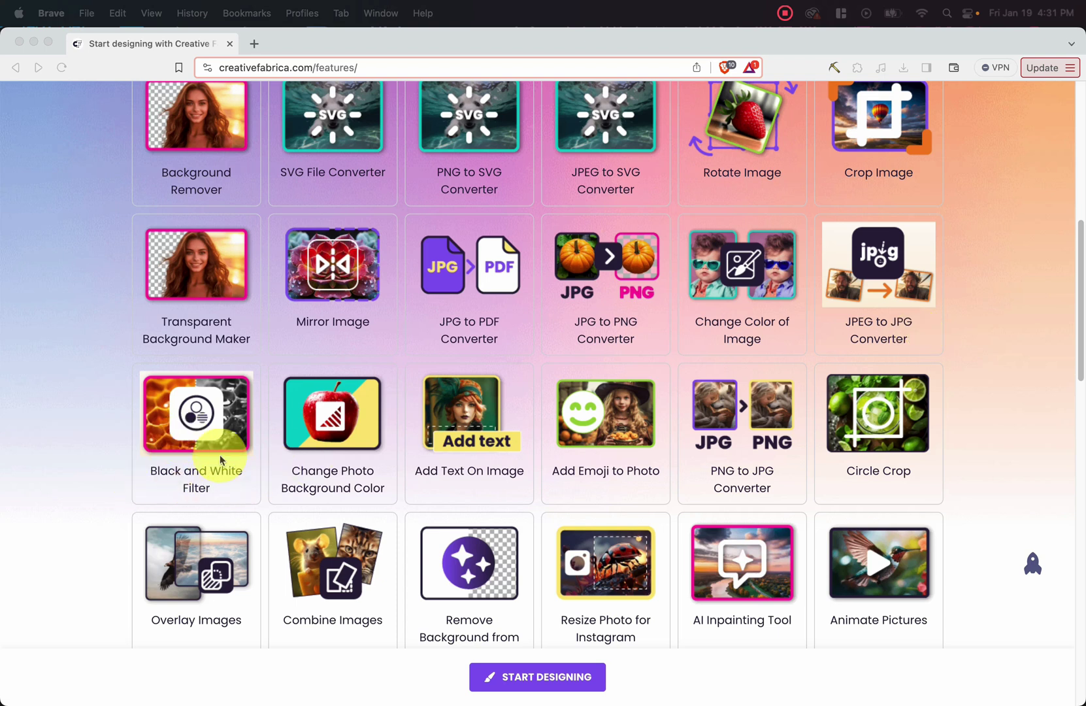
pyautogui.scroll(-3, 223, 399)
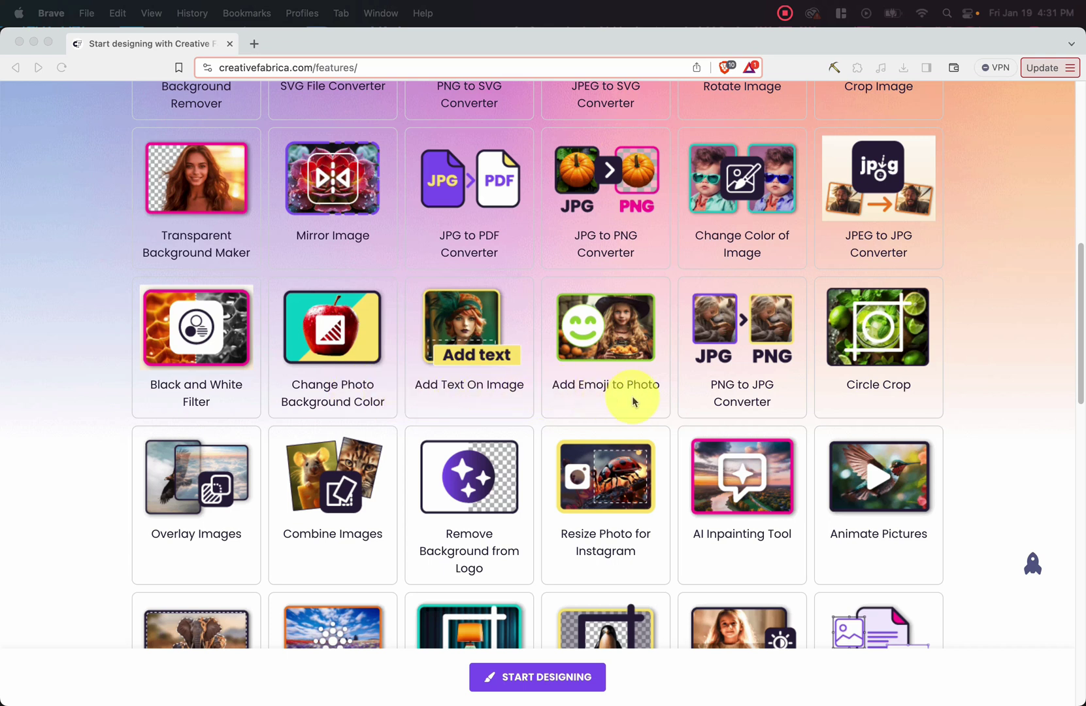
# Scroll to the end of the features catalogue, past Unblur Image and Watermark to Photos.
pyautogui.scroll(-3, 633, 401)
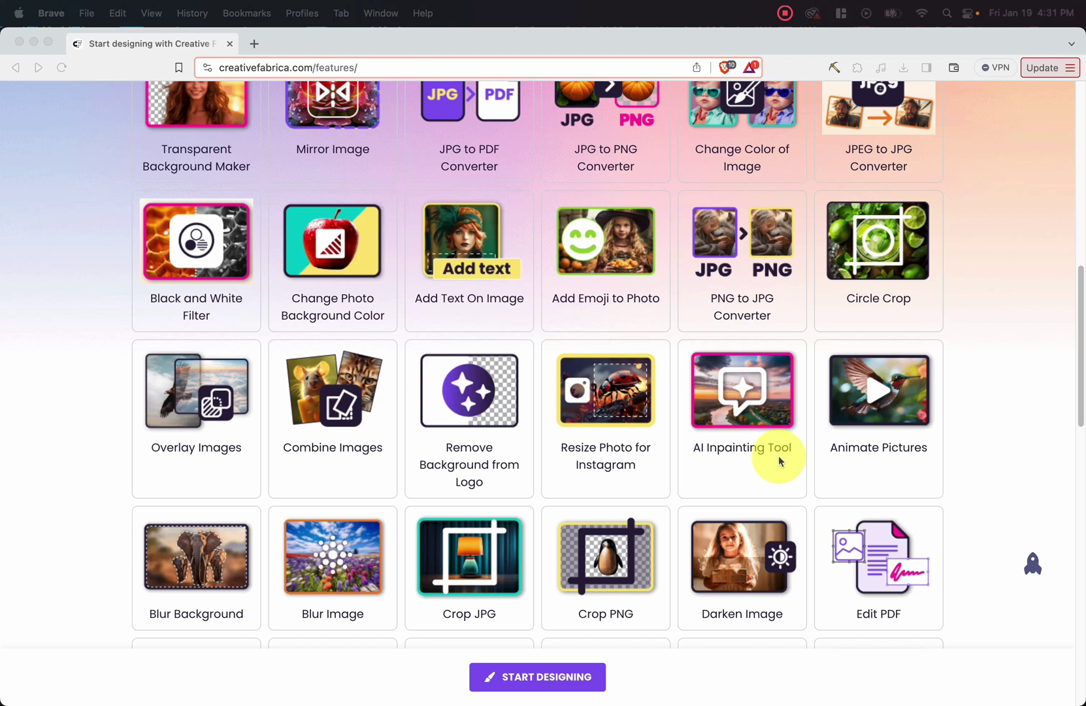
pyautogui.scroll(-5, 200, 402)
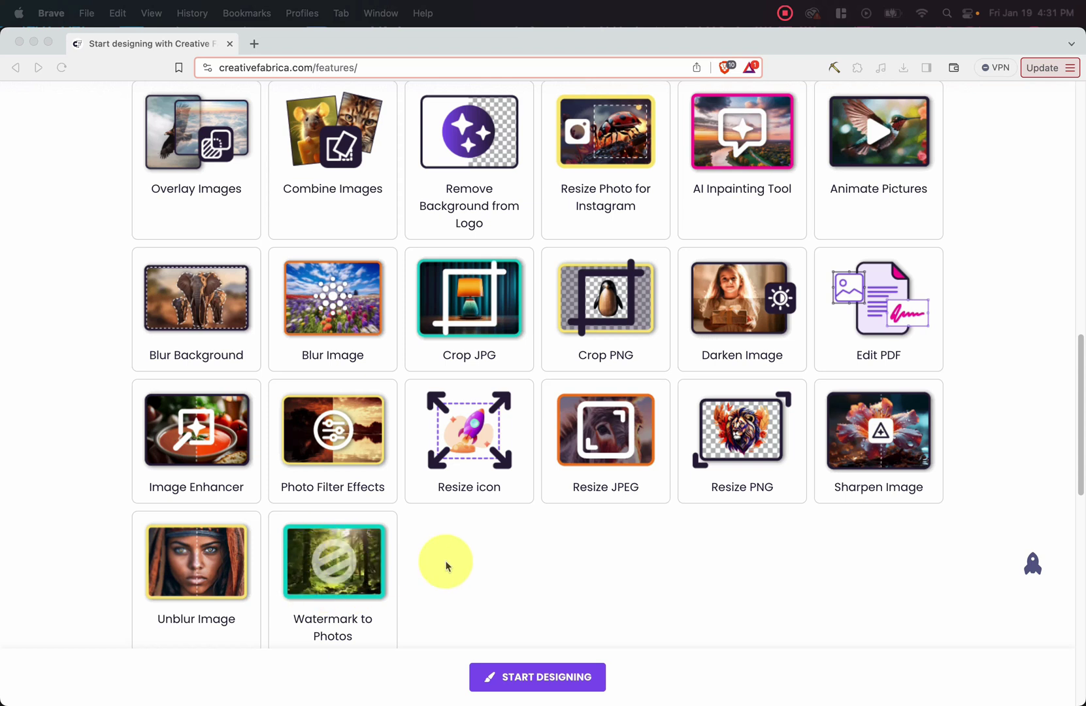
pyautogui.scroll(-10, 446, 565)
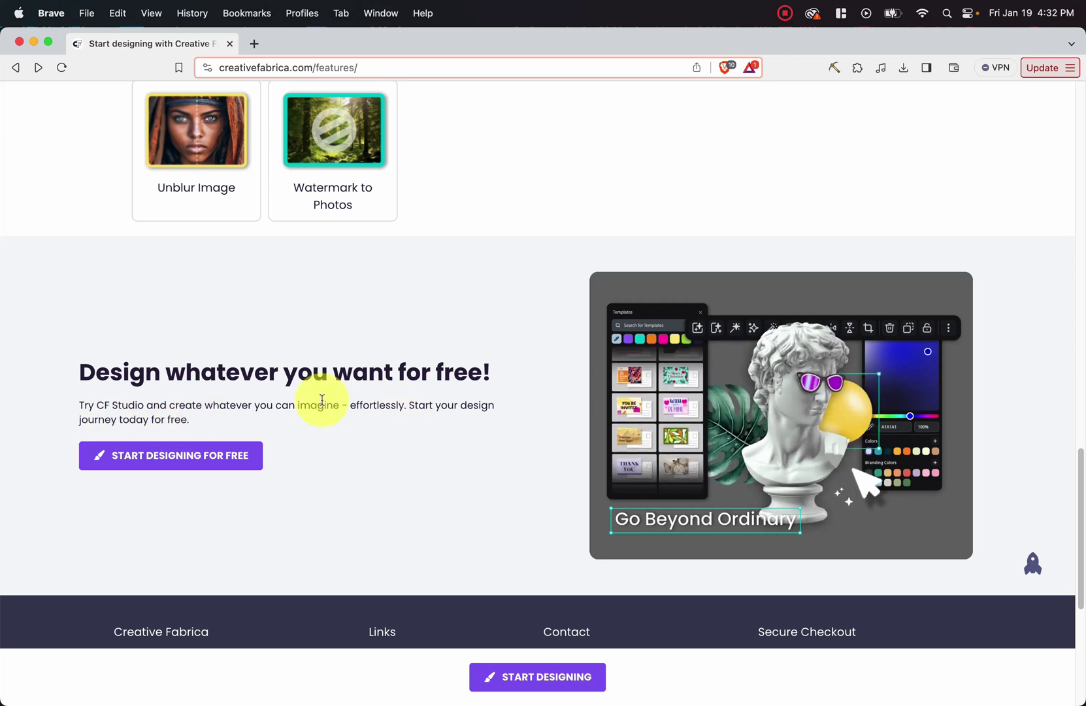
# Go to the Studio landing page via Start Designing for Free and open Creative Fabrica Studio.
pyautogui.click(181, 453)
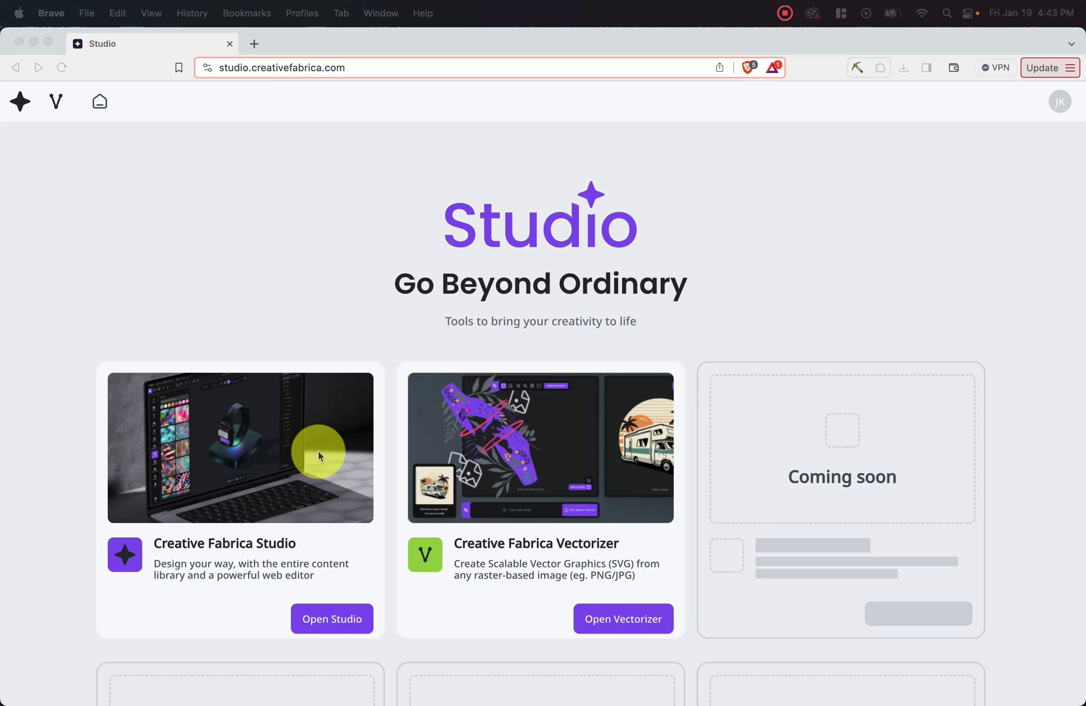
pyautogui.scroll(-3, 318, 450)
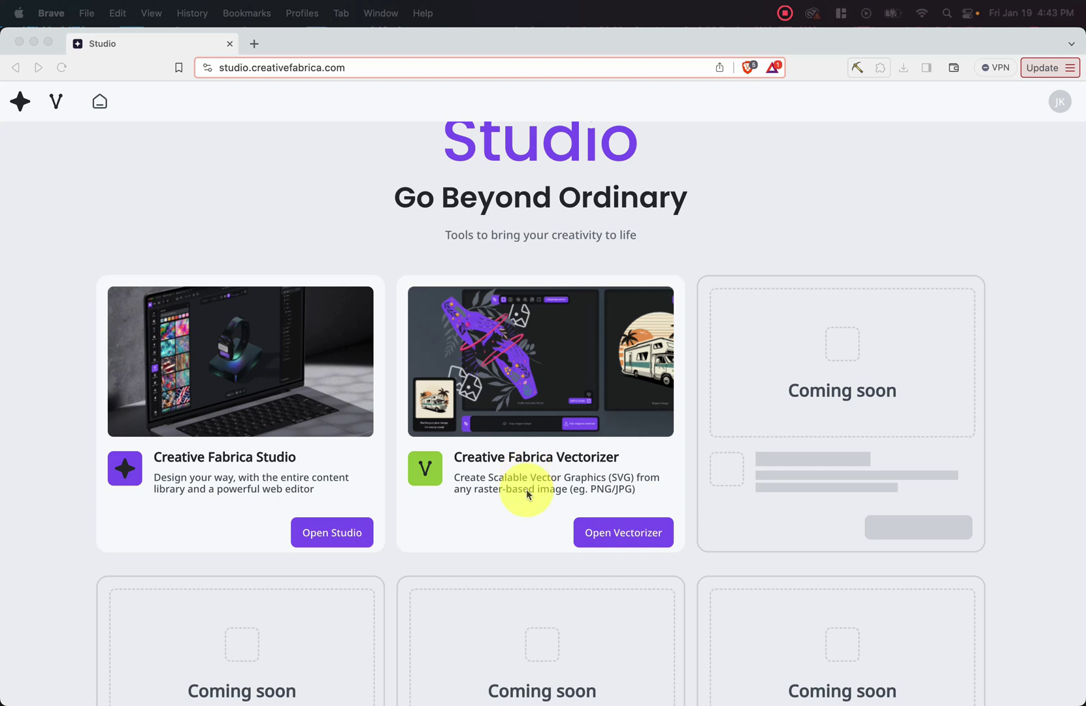
pyautogui.scroll(-3, 634, 477)
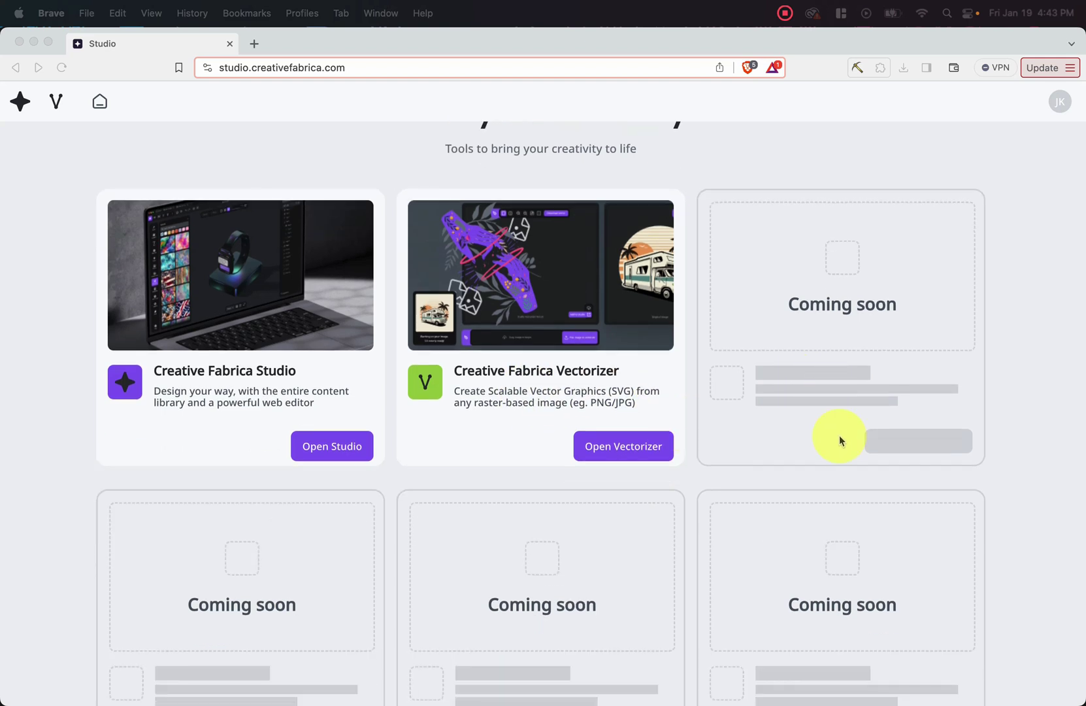
pyautogui.scroll(-3, 841, 497)
pyautogui.scroll(9, 579, 523)
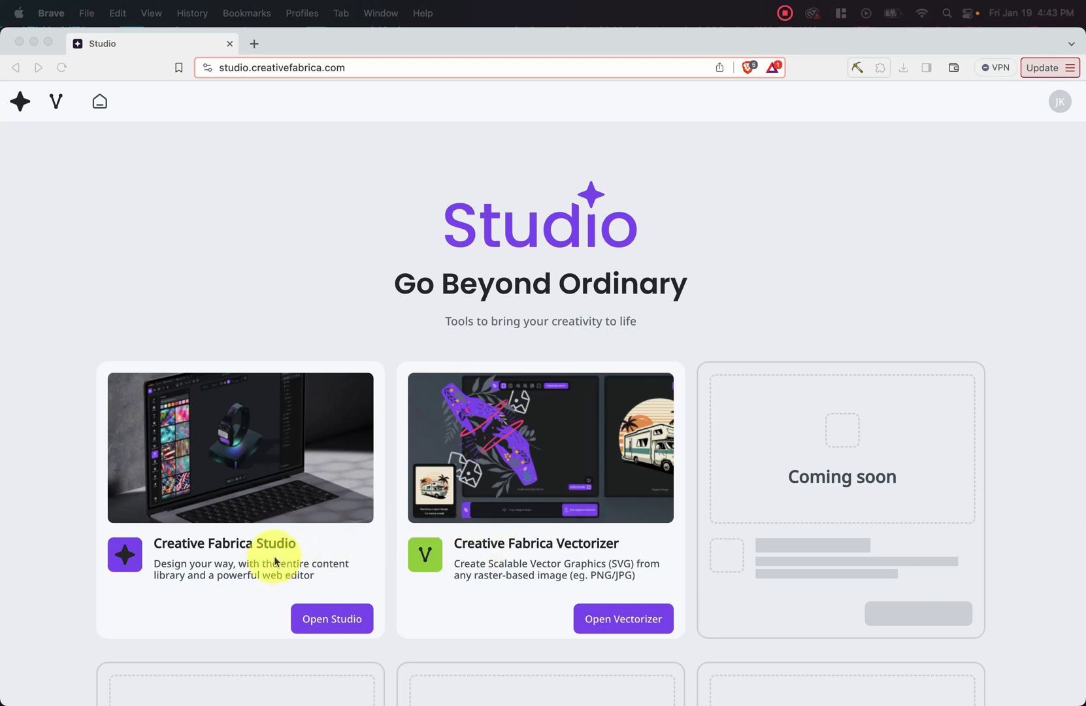
pyautogui.click(330, 618)
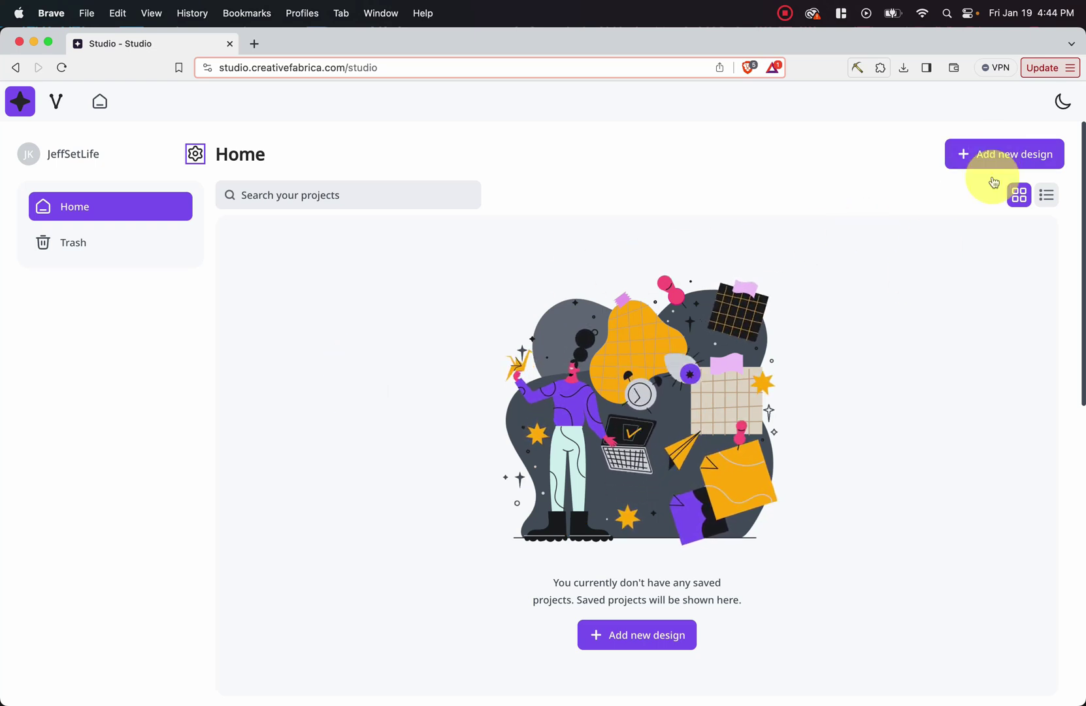
# Start a new design, looking through the size categories before settling on Print.
pyautogui.click(656, 641)
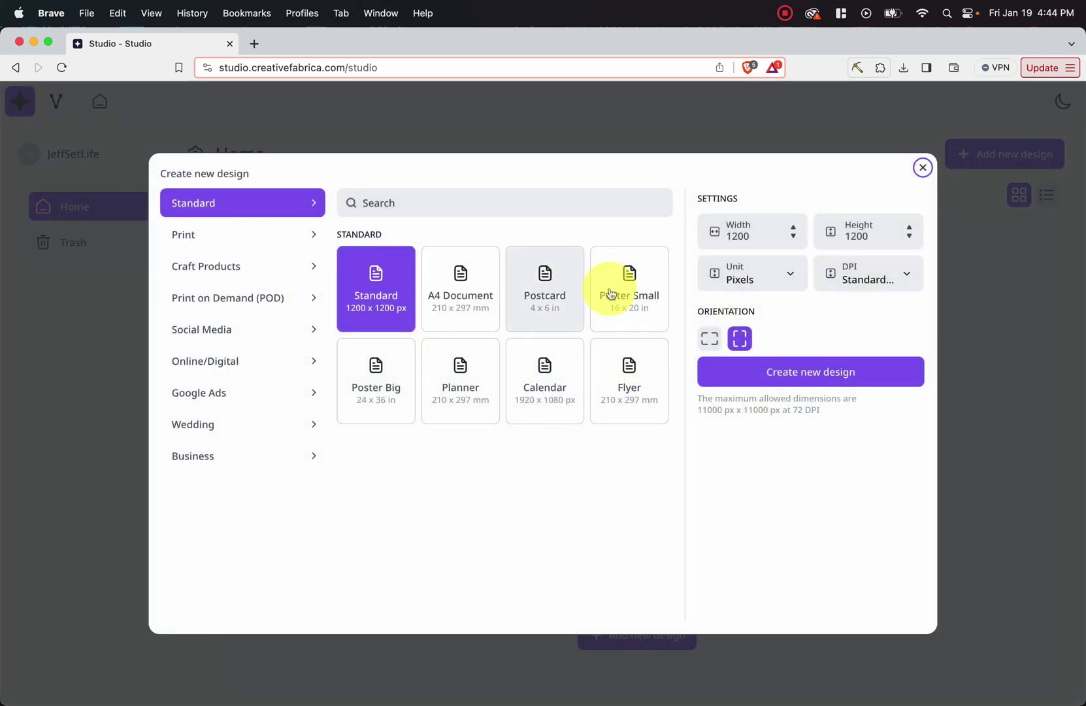
pyautogui.click(271, 241)
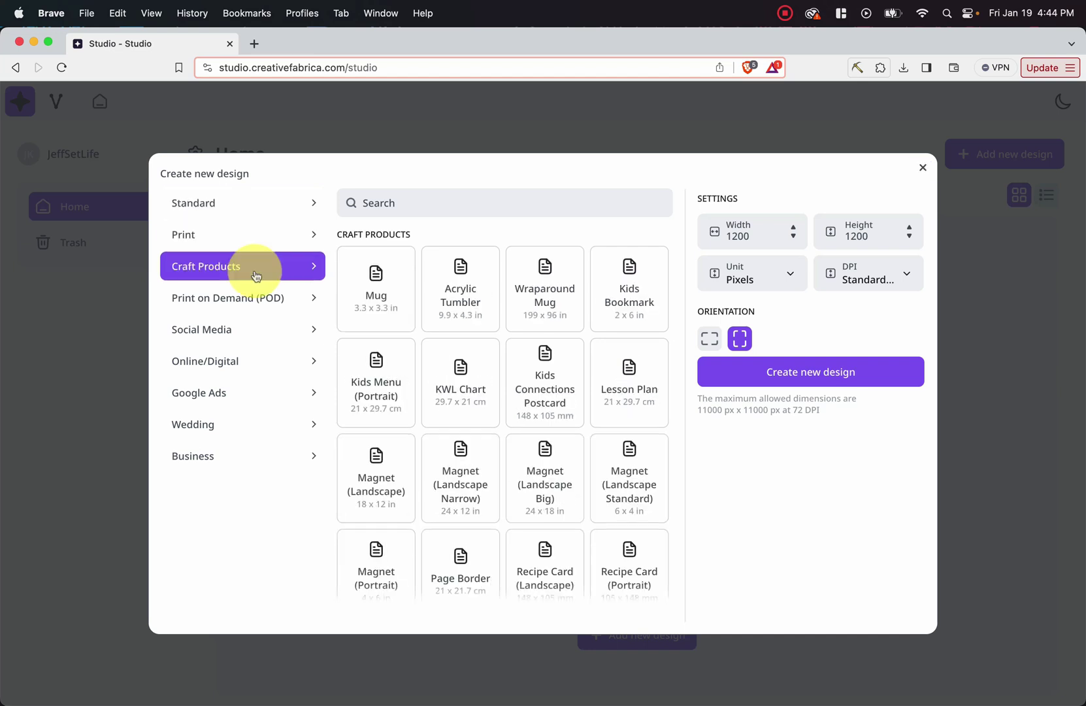
pyautogui.click(249, 297)
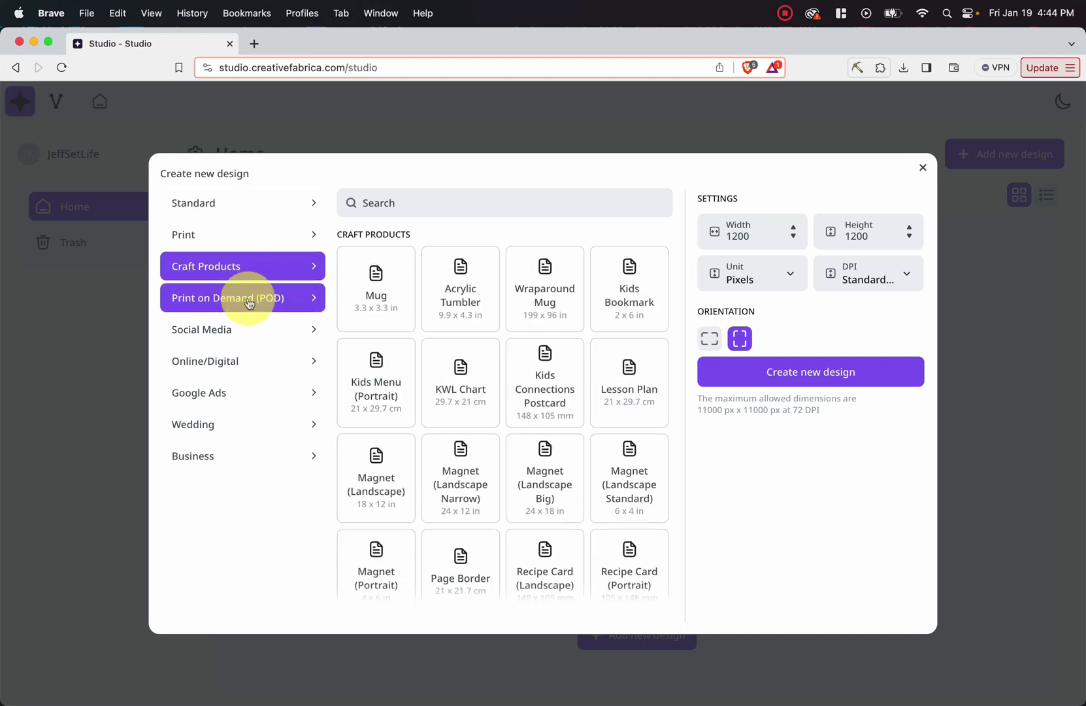
pyautogui.click(239, 341)
pyautogui.click(229, 370)
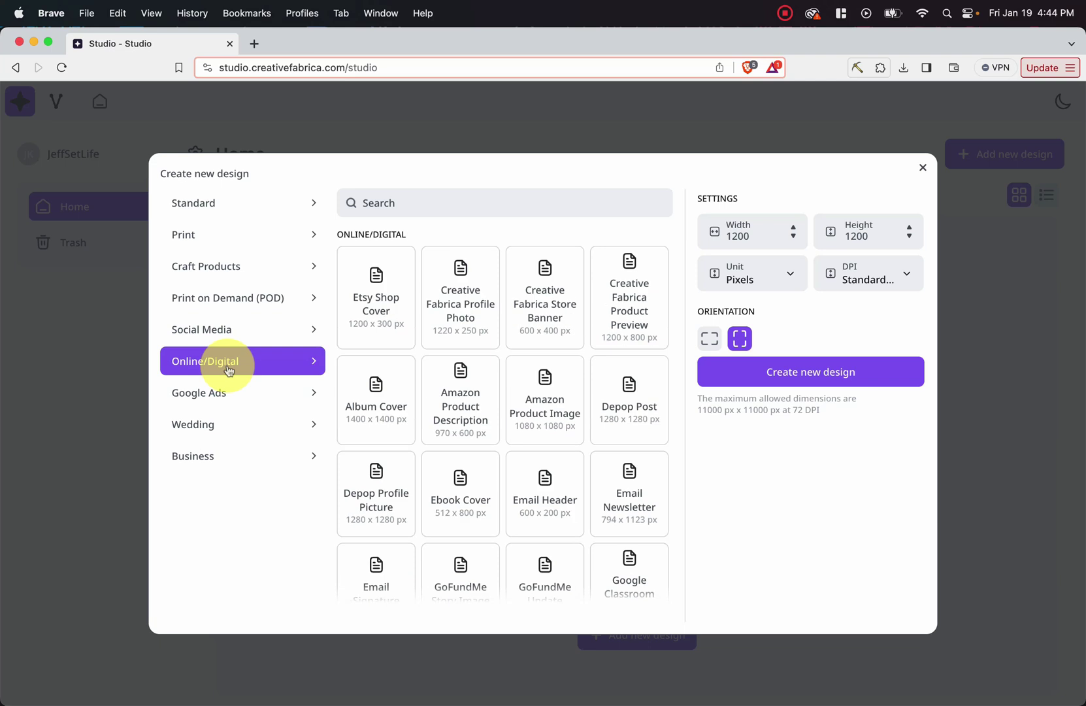
pyautogui.click(284, 396)
pyautogui.click(216, 437)
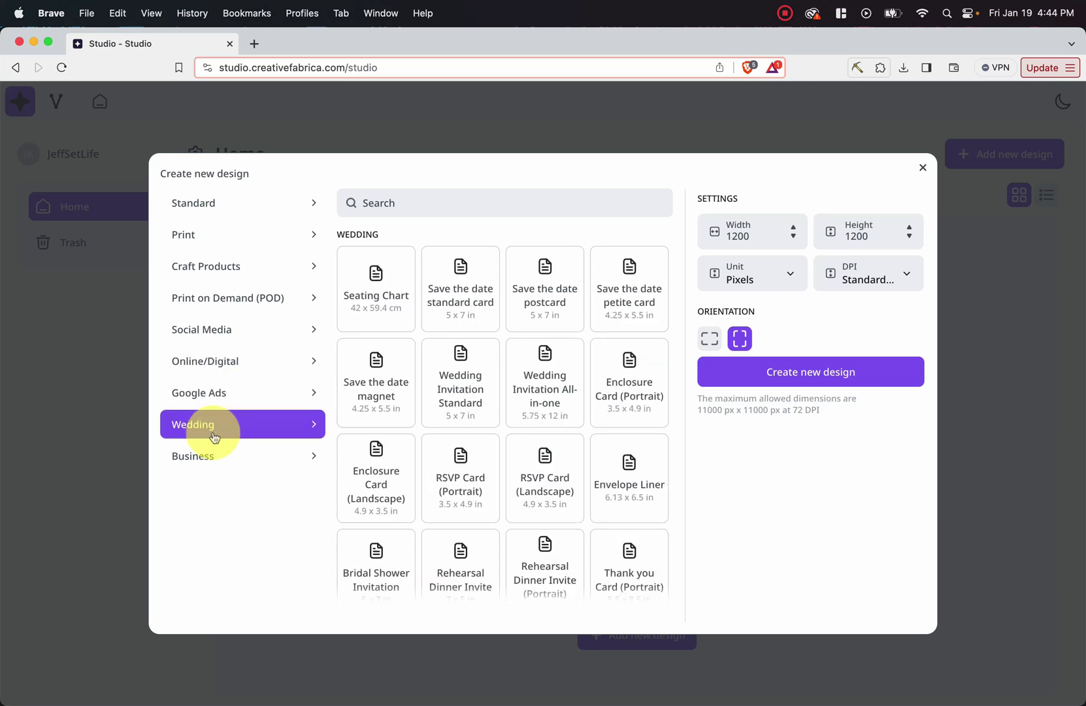
pyautogui.click(225, 458)
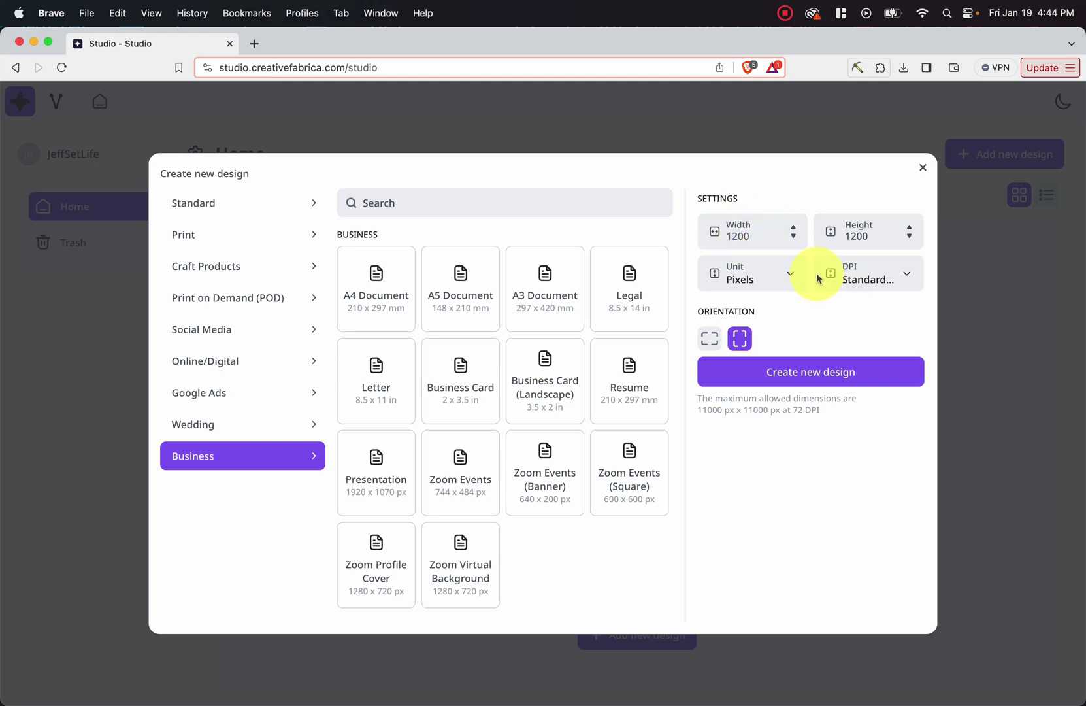
pyautogui.click(250, 232)
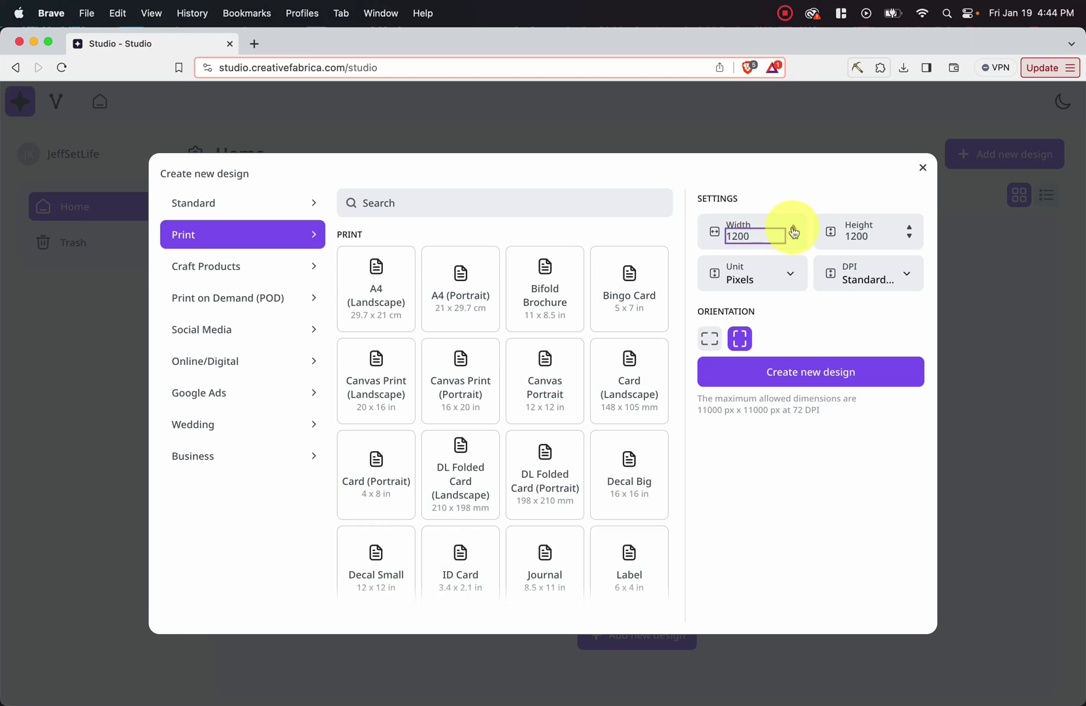
# Create an 8.5 × 11 inch design at Print (300 DPI) resolution.
pyautogui.click(739, 283)
pyautogui.click(742, 303)
pyautogui.click(883, 281)
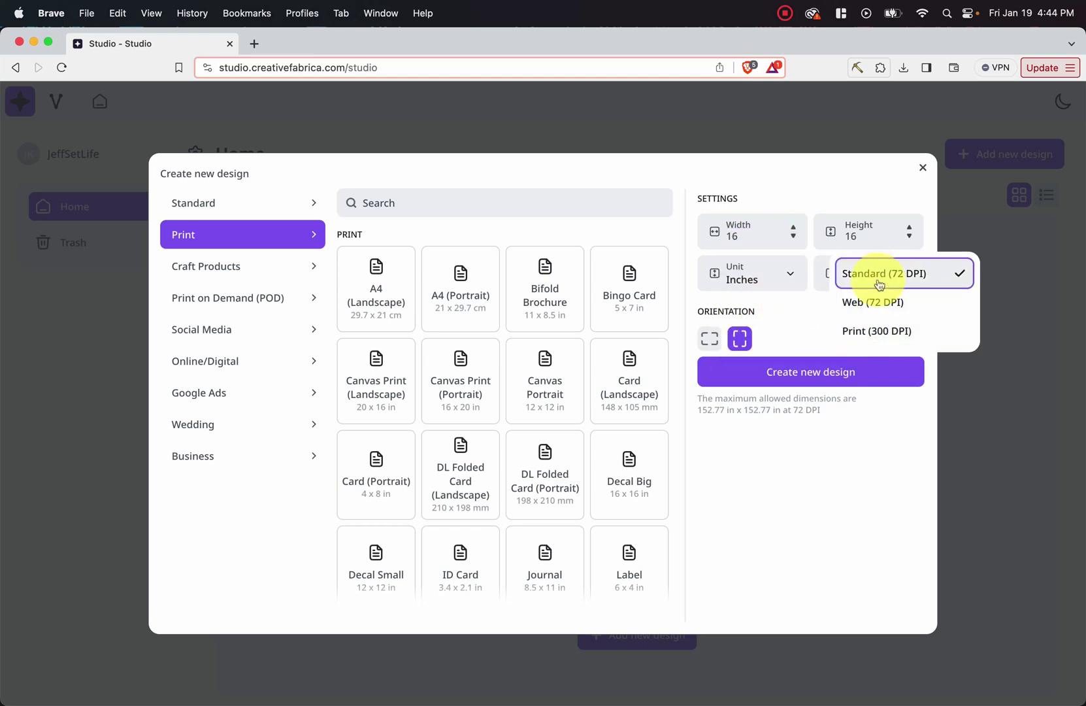
pyautogui.click(877, 333)
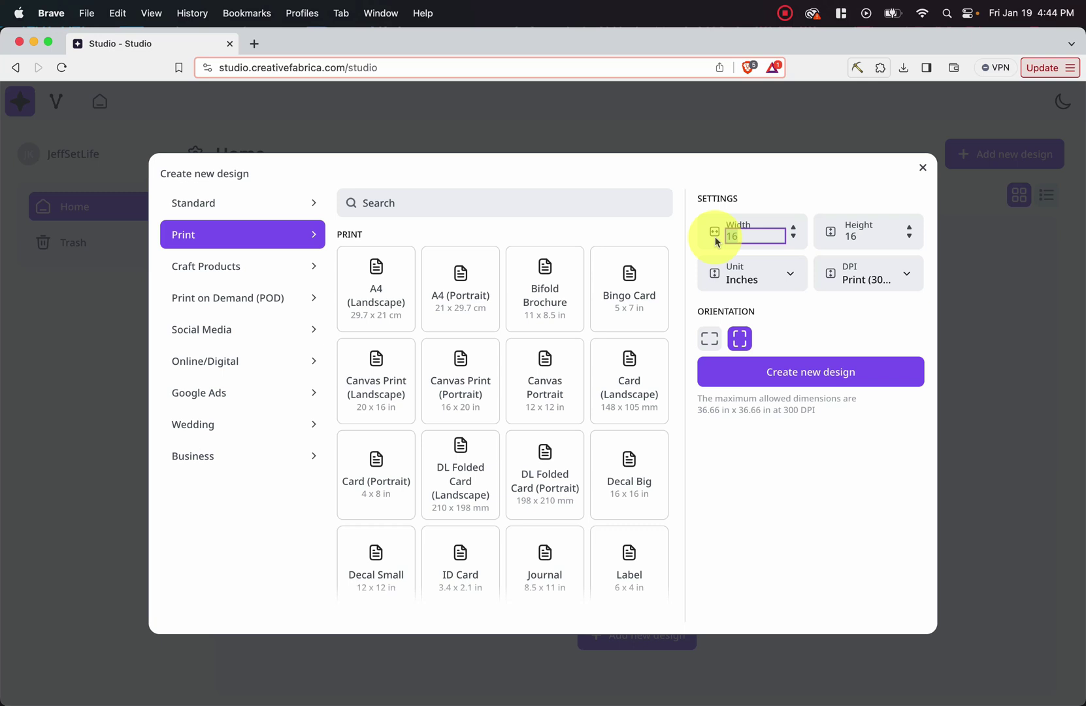
pyautogui.write('.5')
pyautogui.click(853, 234)
pyautogui.write('11')
pyautogui.click(802, 380)
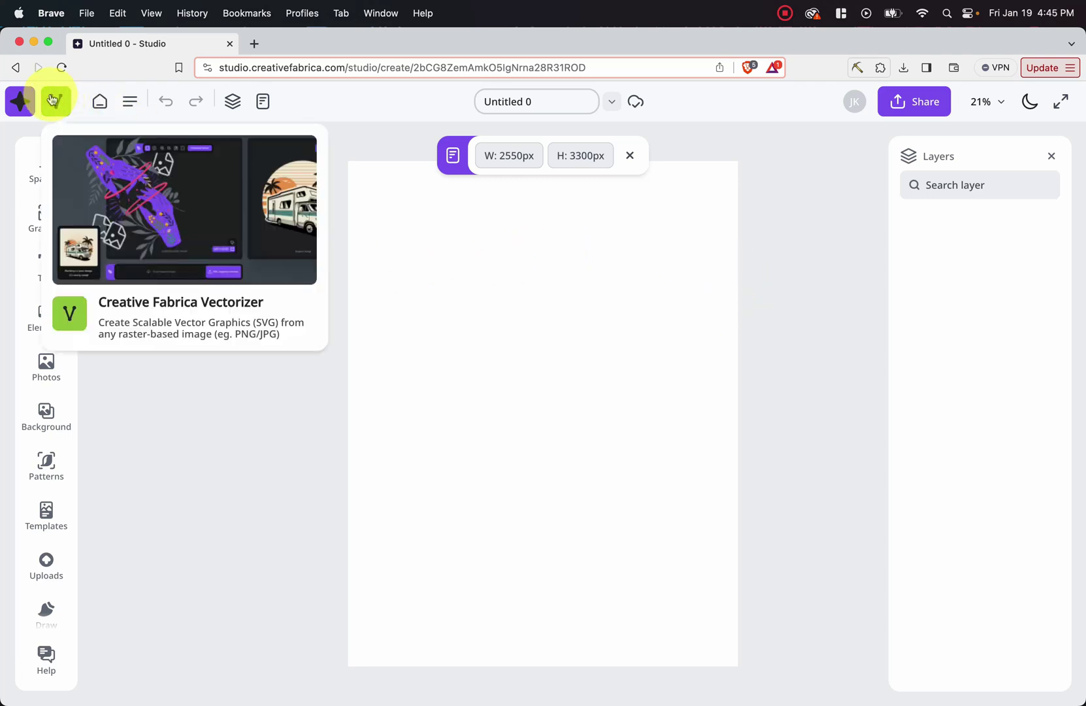
pyautogui.moveTo(19, 104)
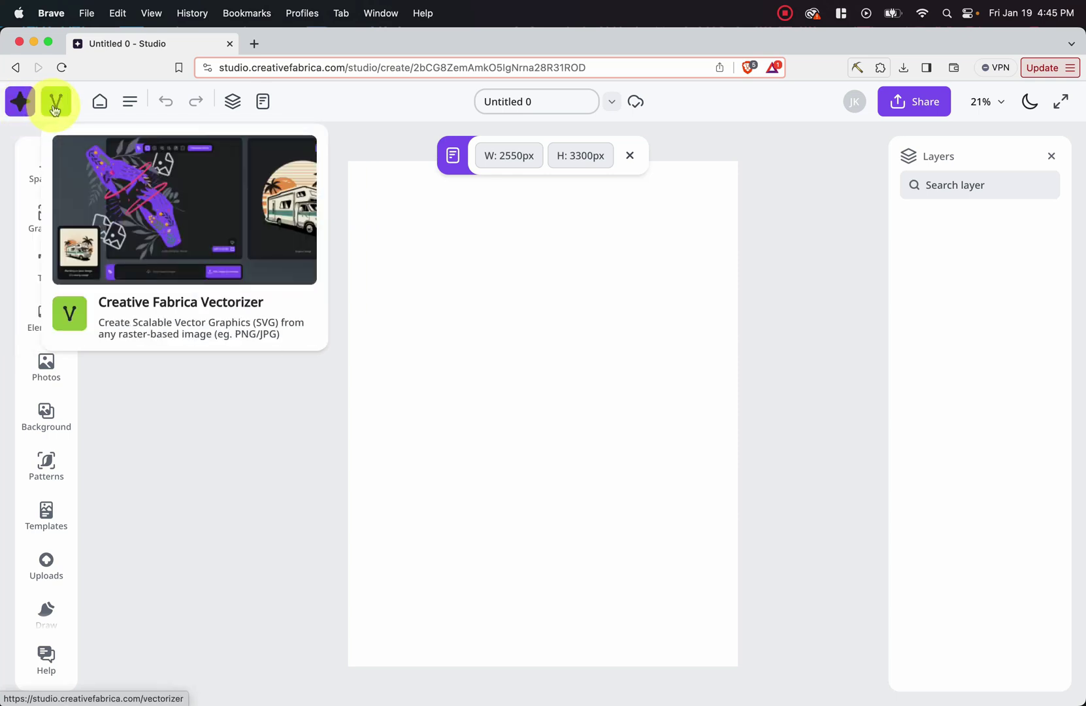
pyautogui.click(131, 104)
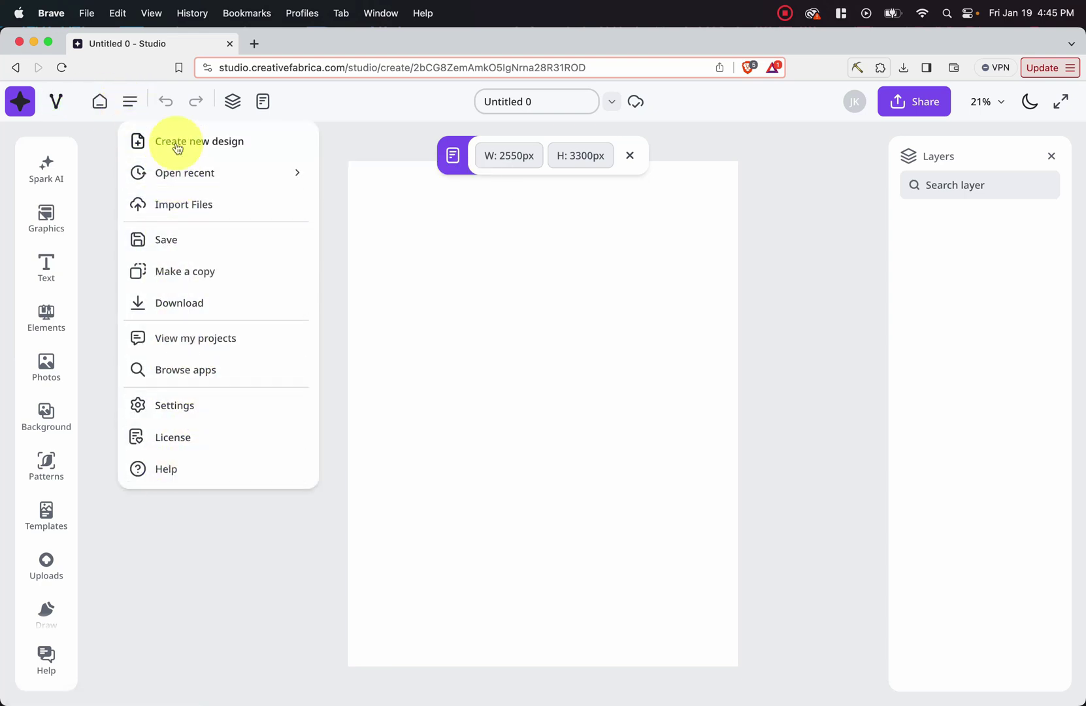
pyautogui.click(166, 103)
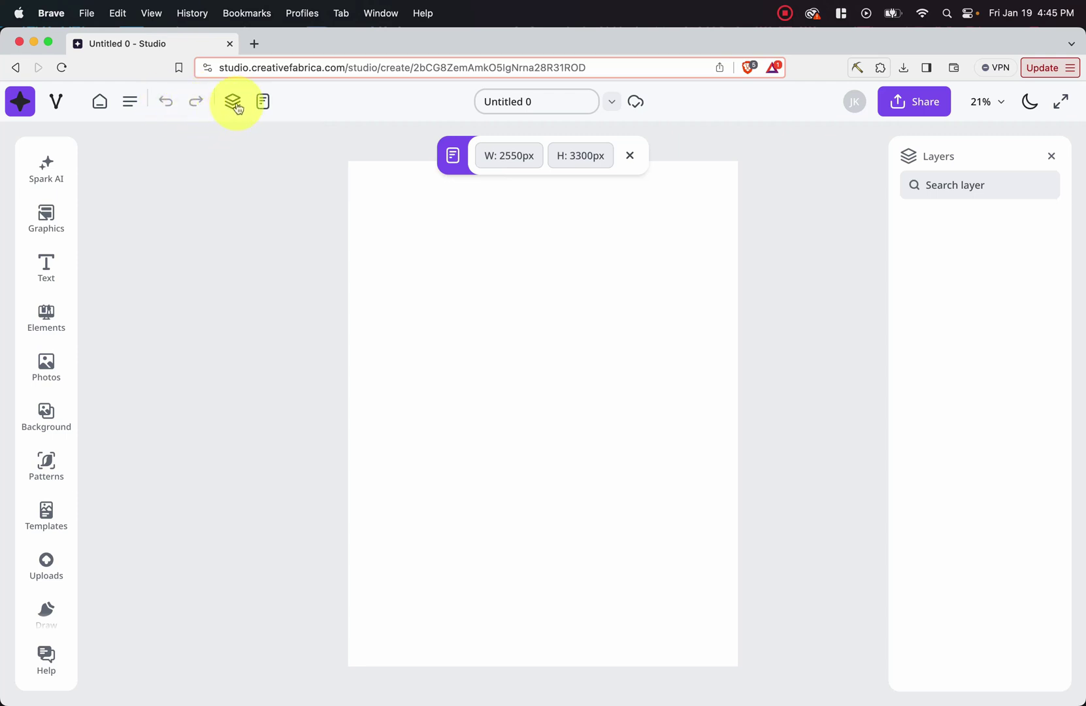
pyautogui.click(263, 103)
pyautogui.click(263, 103)
pyautogui.doubleClick(263, 105)
pyautogui.click(263, 105)
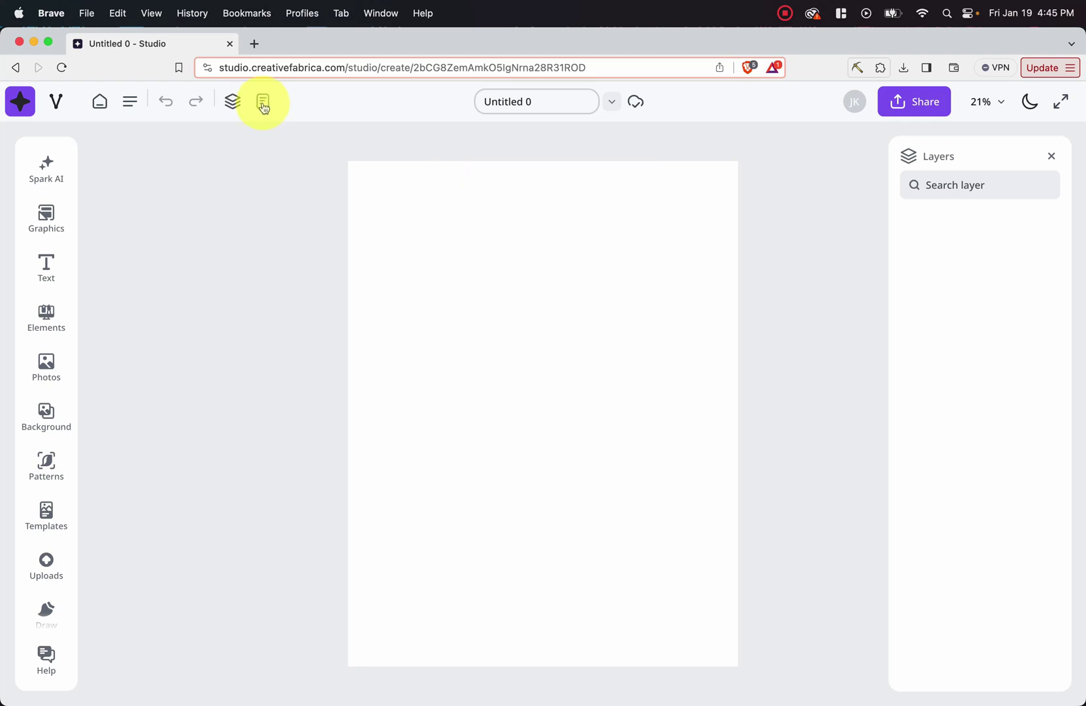
pyautogui.click(264, 104)
pyautogui.click(539, 100)
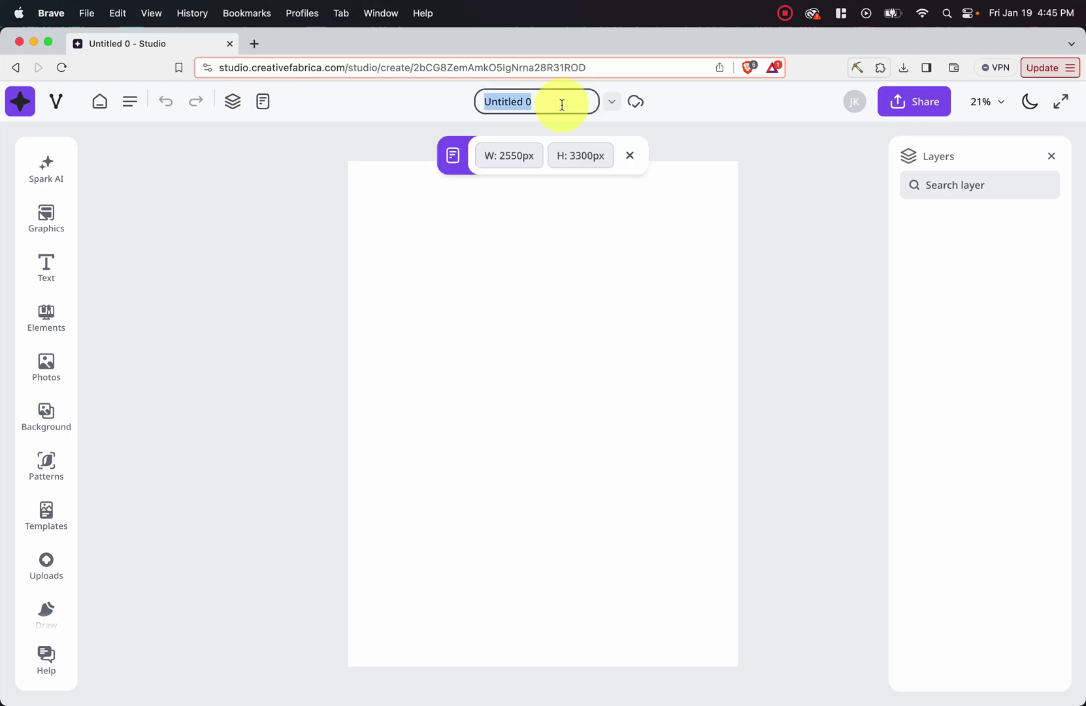
pyautogui.click(612, 103)
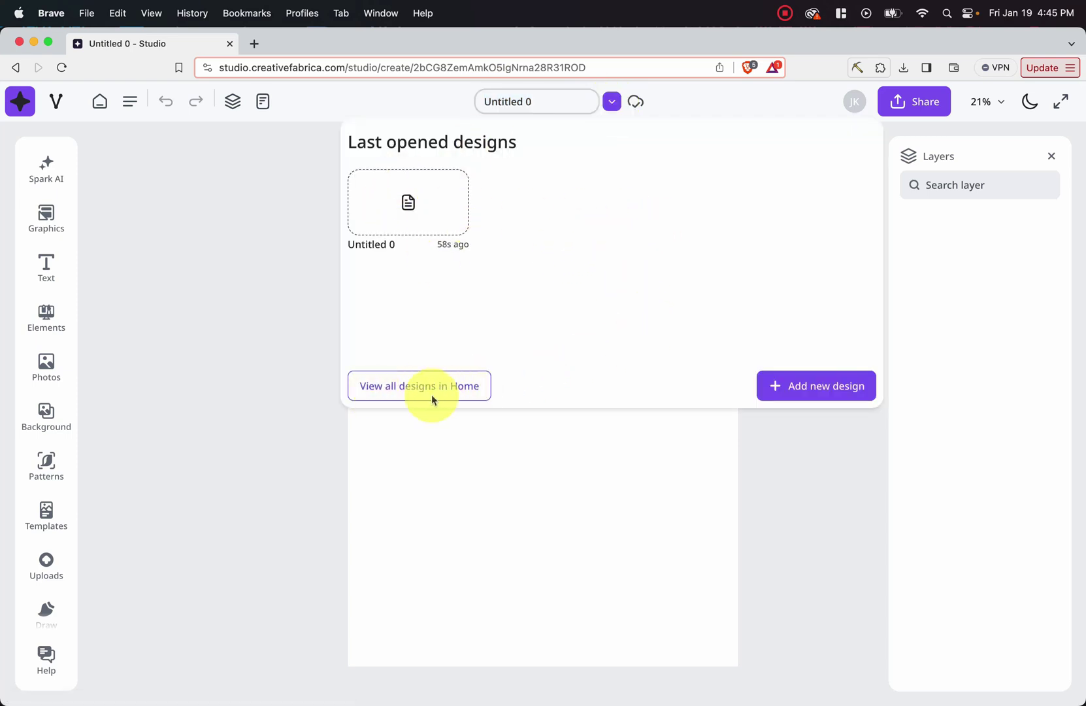
pyautogui.click(825, 454)
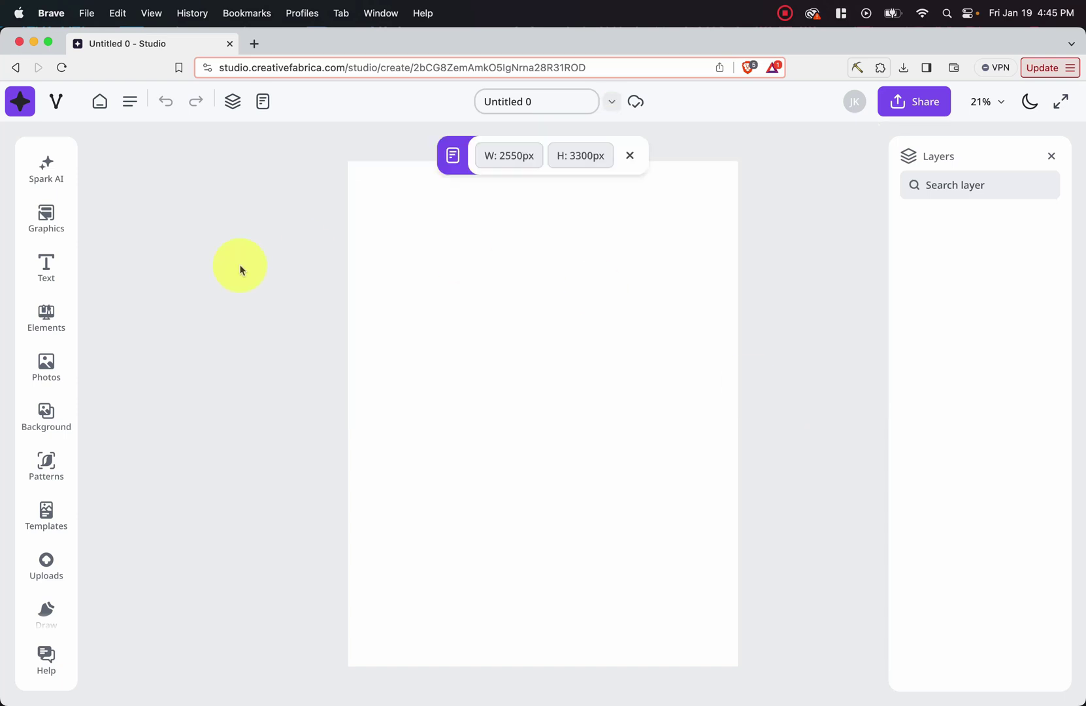
# Open the AI image generator and select, then deselect, its sample prompt.
pyautogui.click(47, 167)
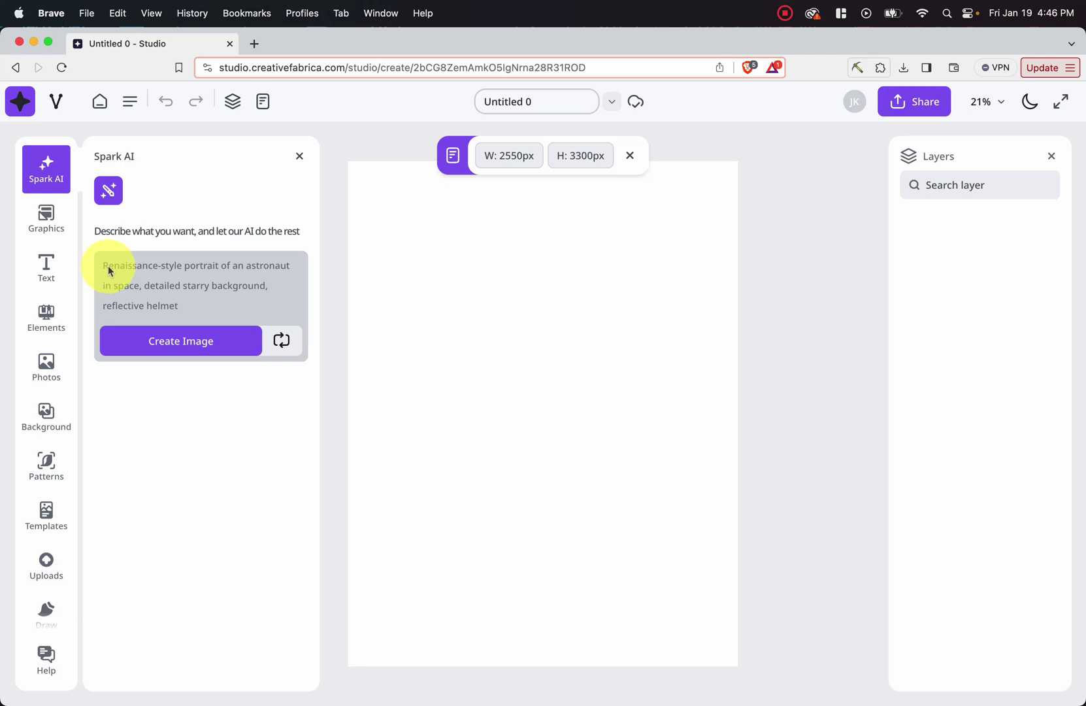
pyautogui.moveTo(102, 262); pyautogui.dragTo(209, 306)
pyautogui.click(211, 305)
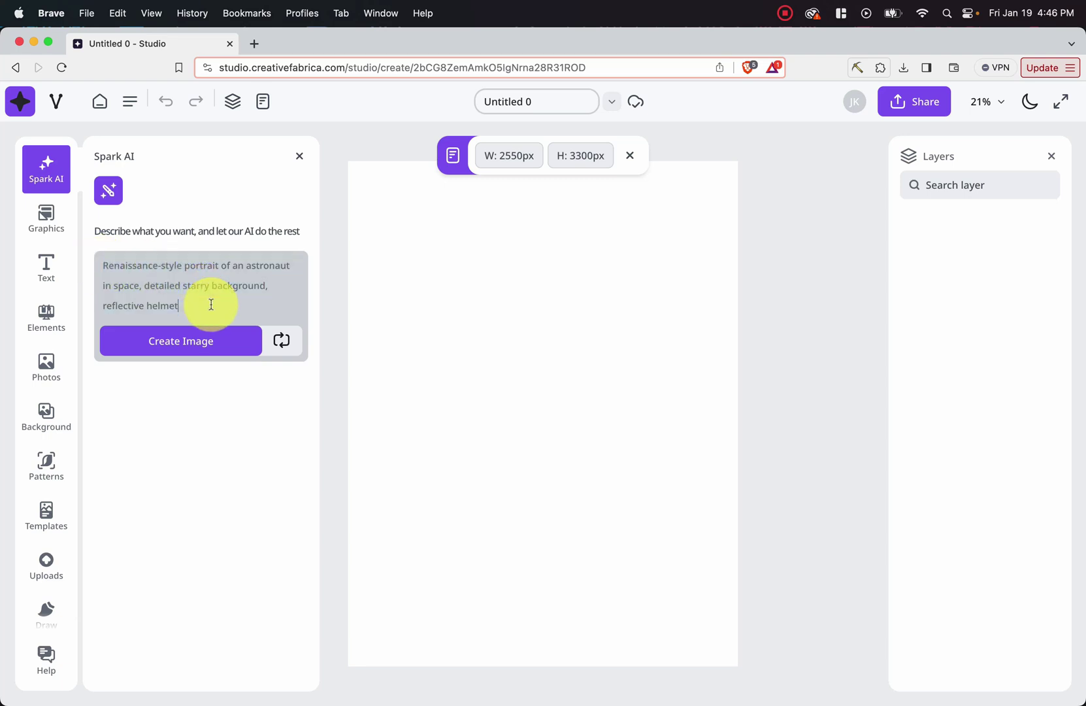
# Add the red gift box graphic from the Graphics library to the page.
pyautogui.click(44, 217)
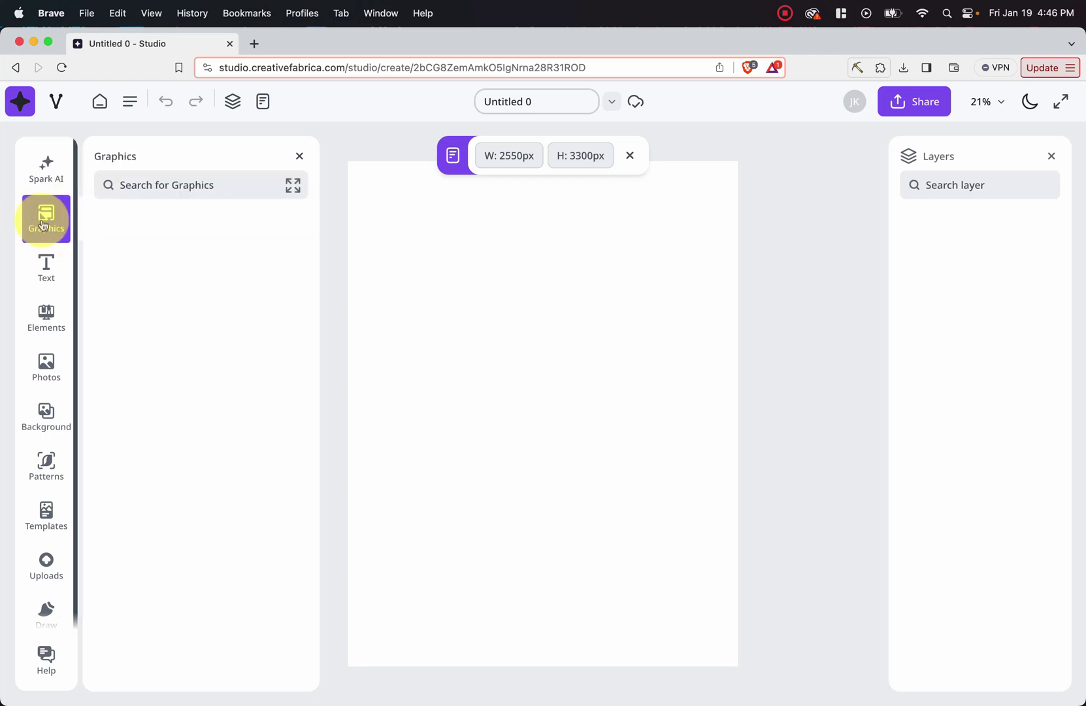
pyautogui.click(135, 191)
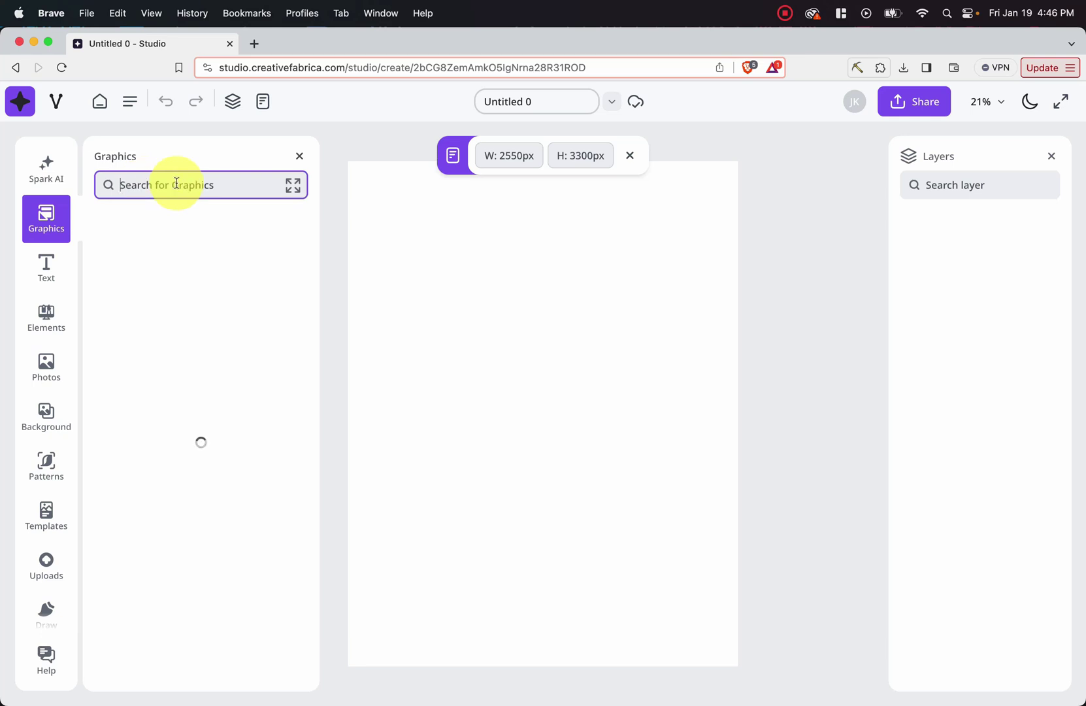
pyautogui.scroll(-15, 160, 277)
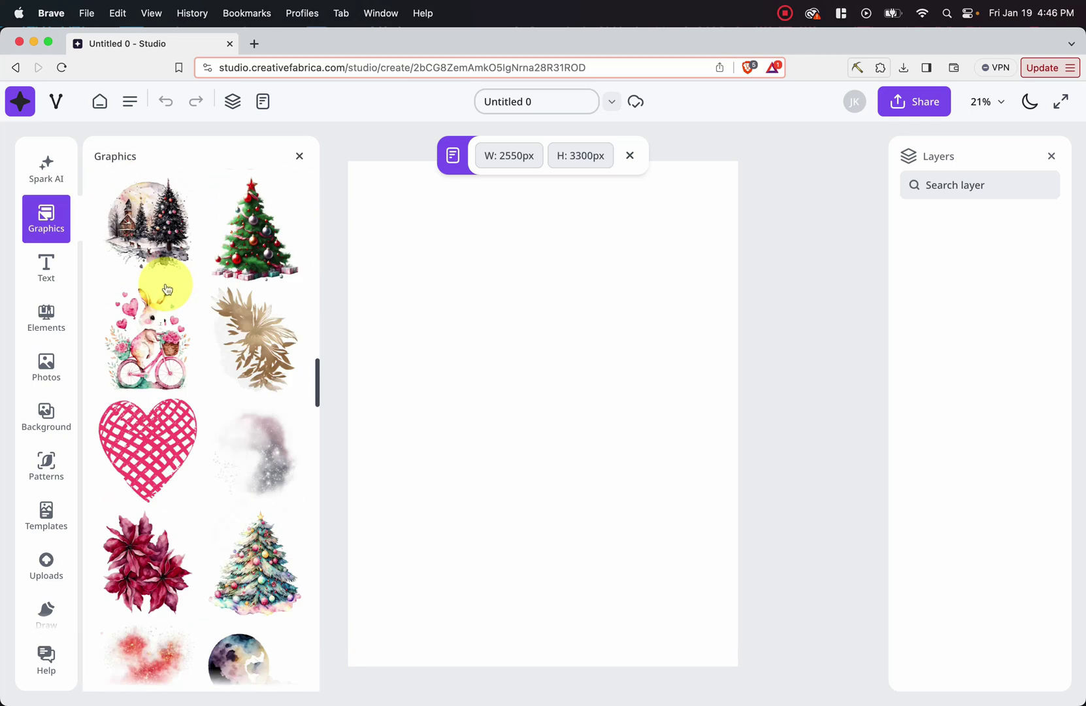
pyautogui.scroll(-15, 167, 289)
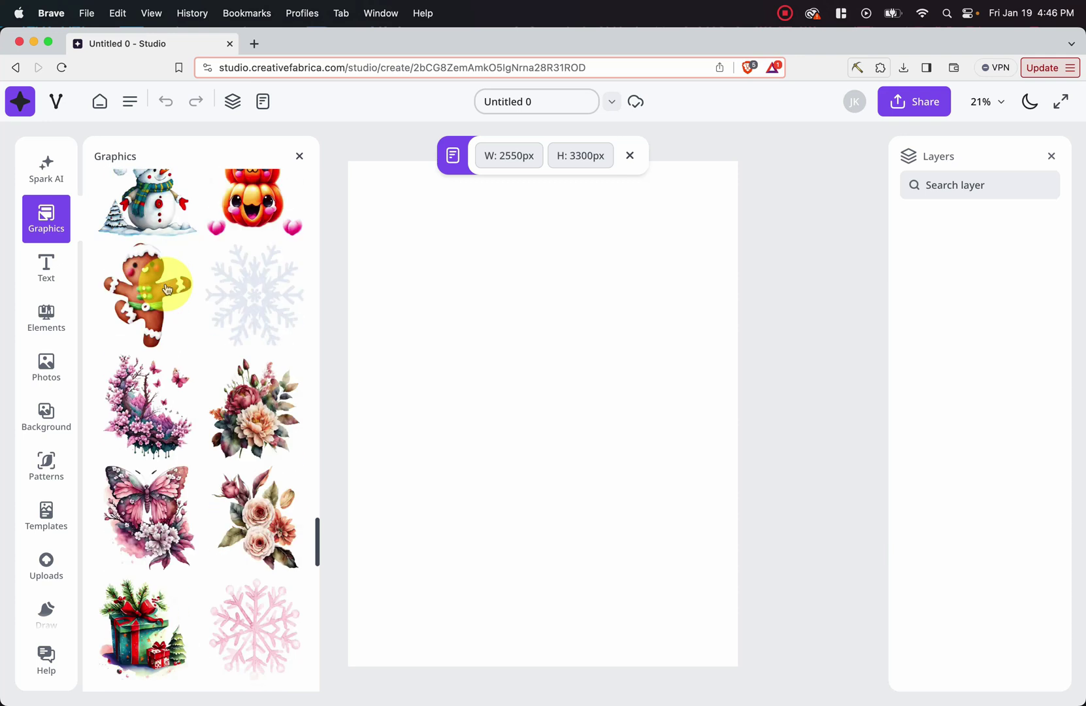
pyautogui.scroll(-8, 167, 289)
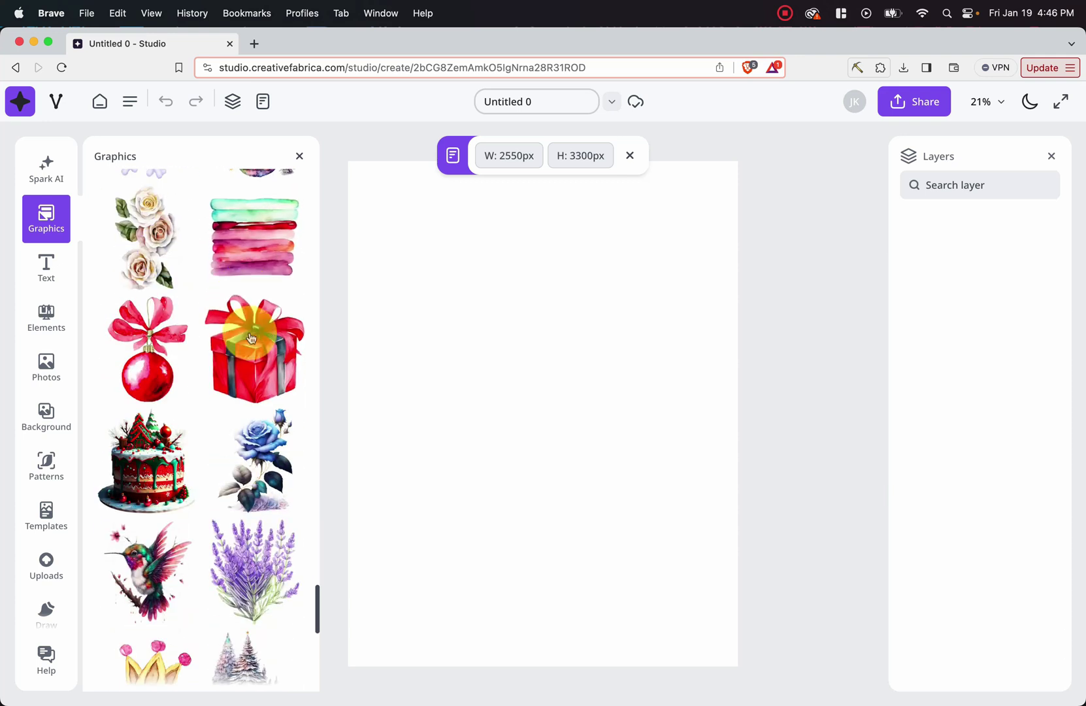
pyautogui.click(303, 347)
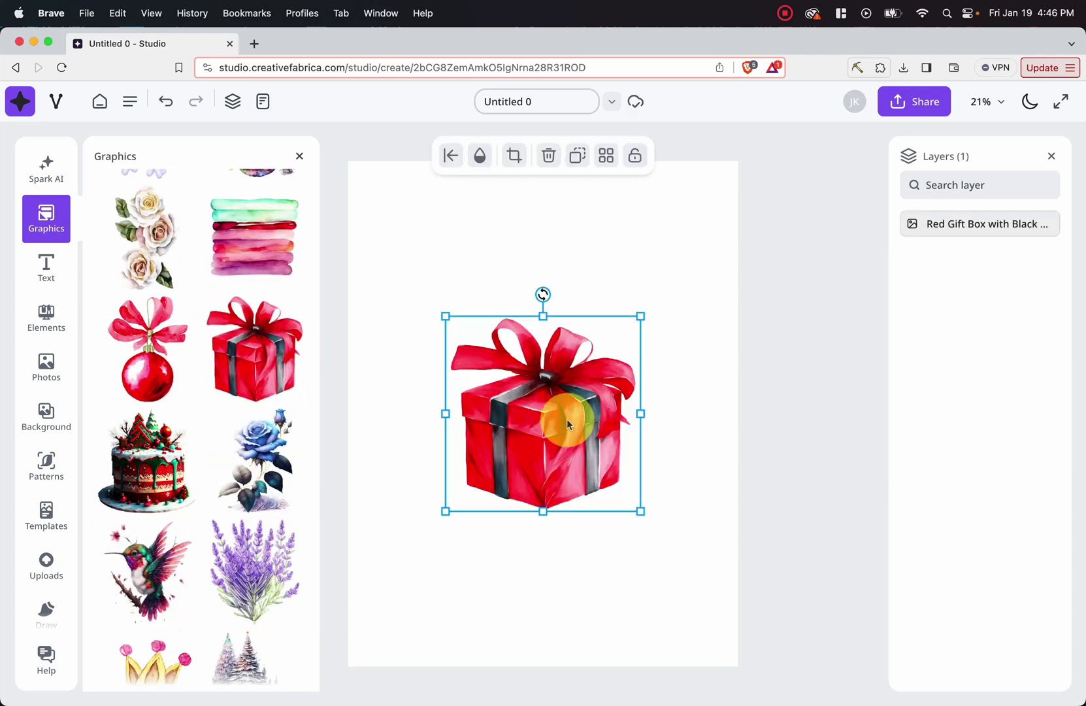
pyautogui.click(772, 401)
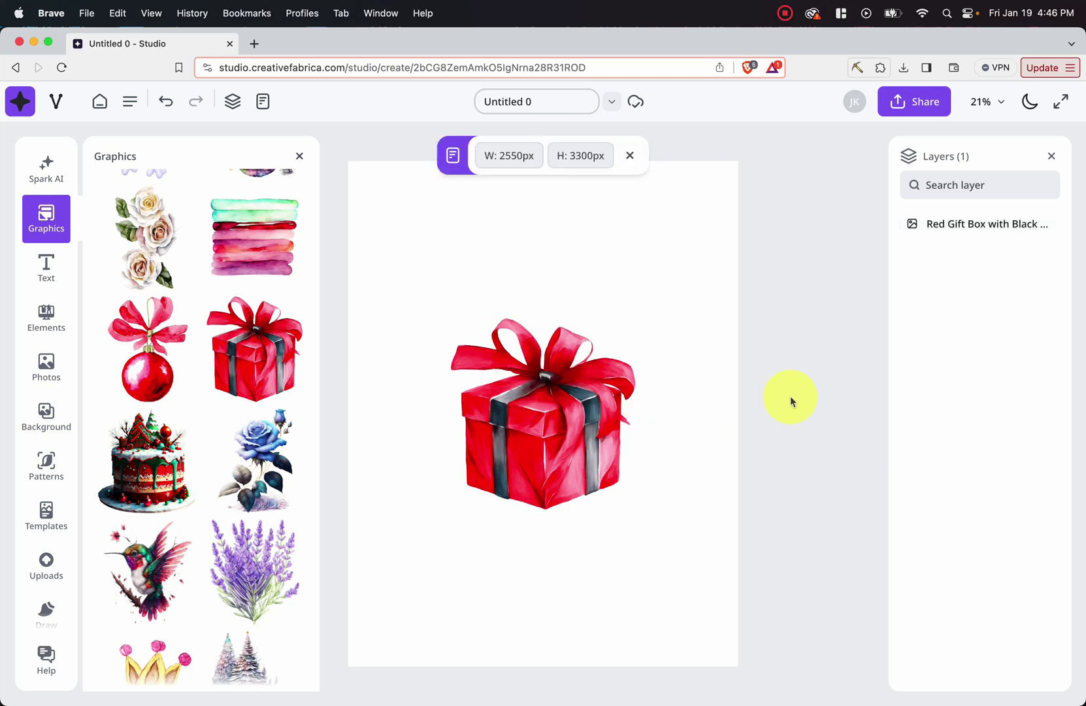
# Add the El Presidente STAKEHOUSE text preset and enlarge both lines across the top.
pyautogui.click(46, 269)
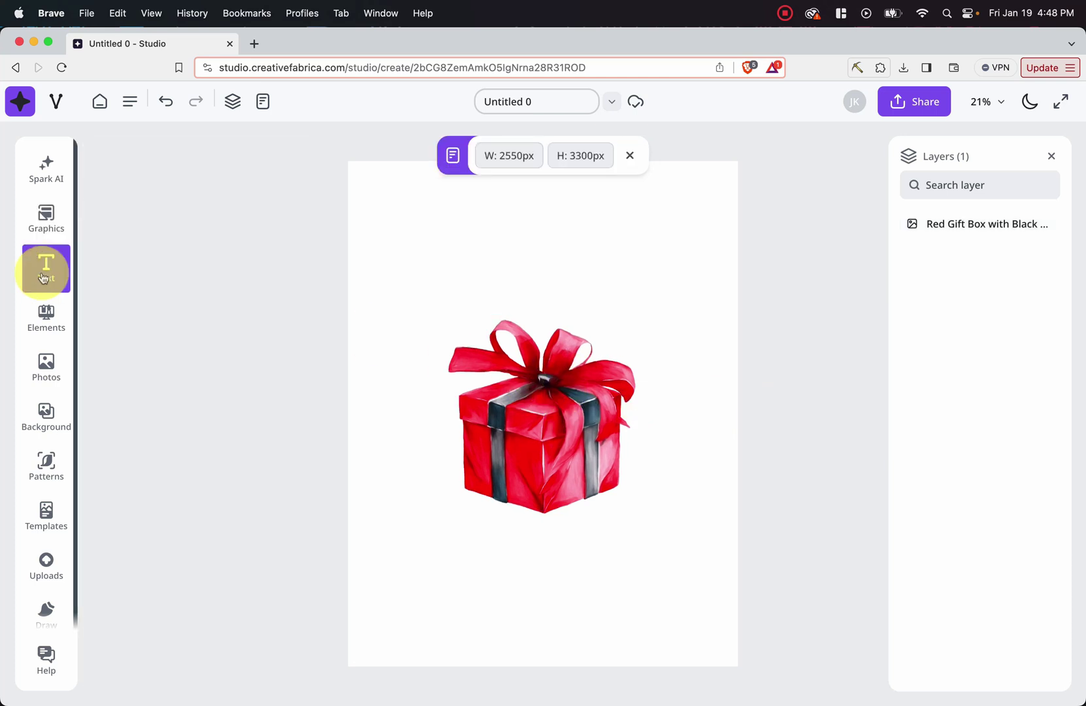
pyautogui.click(43, 278)
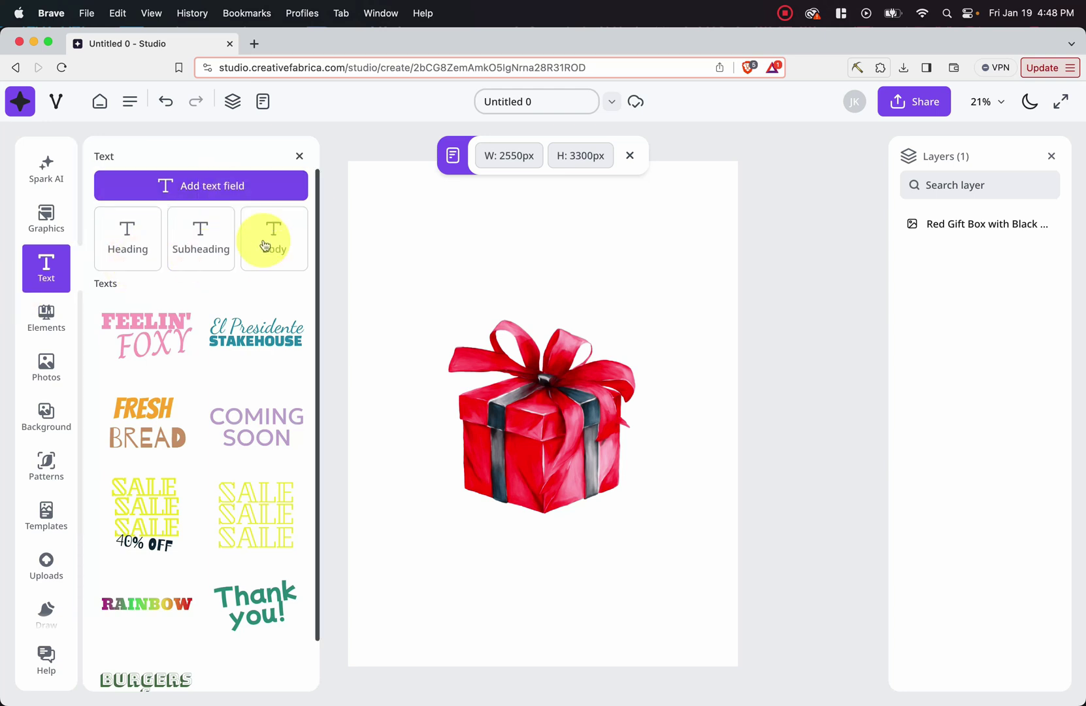
pyautogui.click(262, 346)
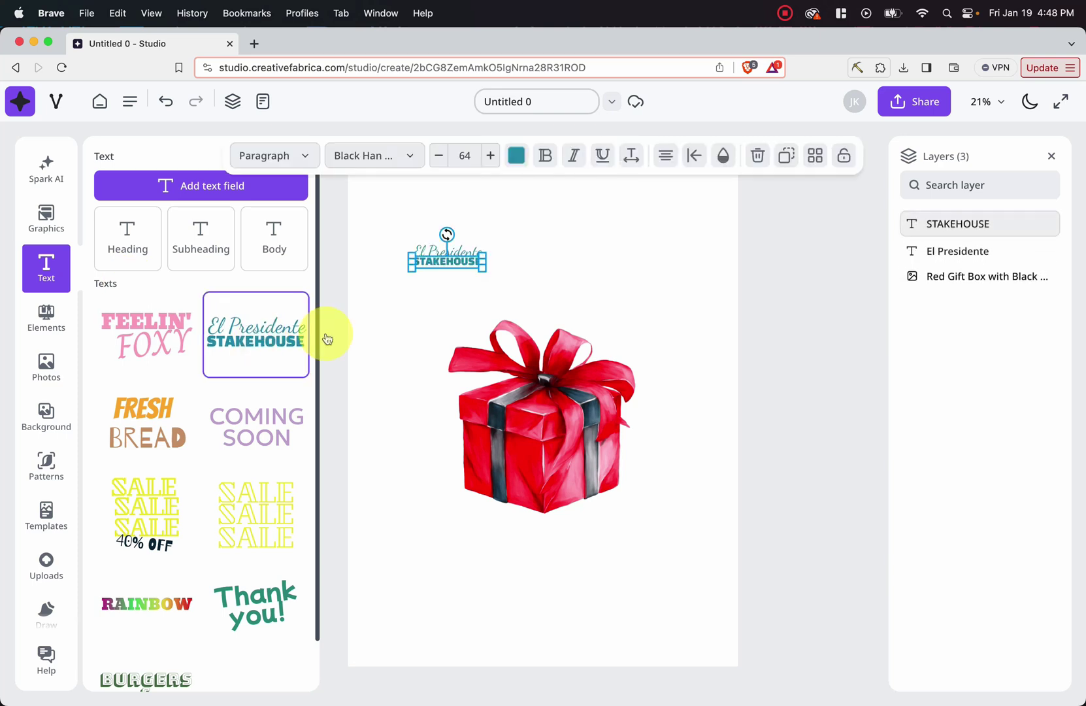
pyautogui.moveTo(375, 213); pyautogui.dragTo(540, 288)
pyautogui.moveTo(487, 247); pyautogui.dragTo(641, 206)
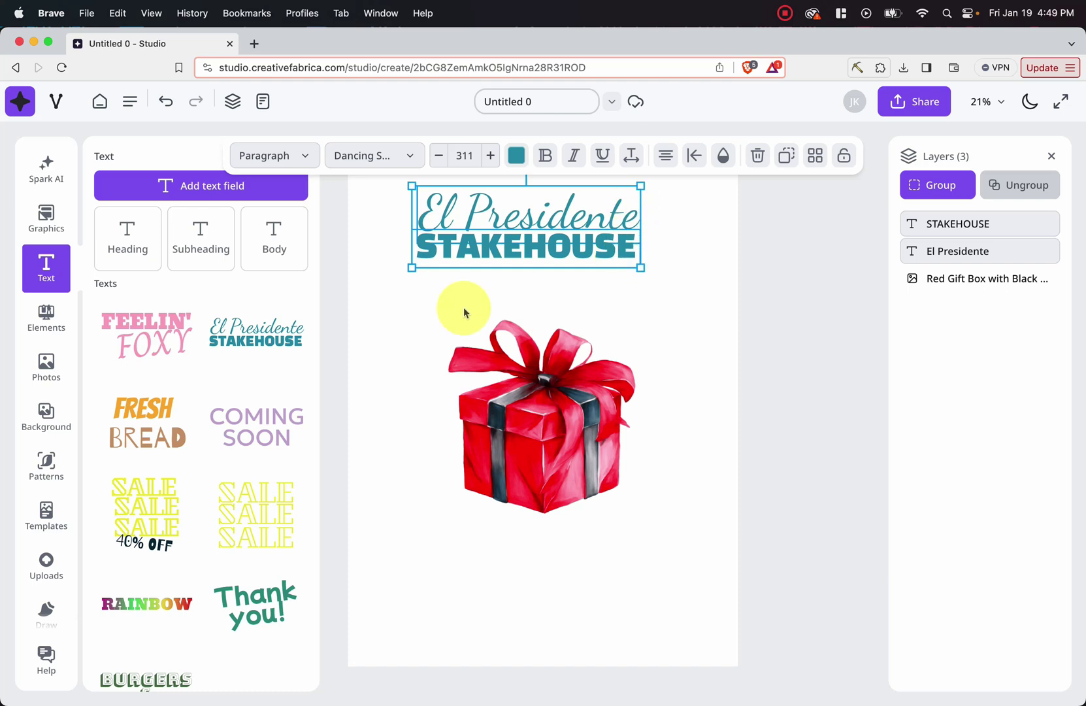
pyautogui.click(407, 333)
# Scroll through the Elements library and focus its search field.
pyautogui.click(45, 333)
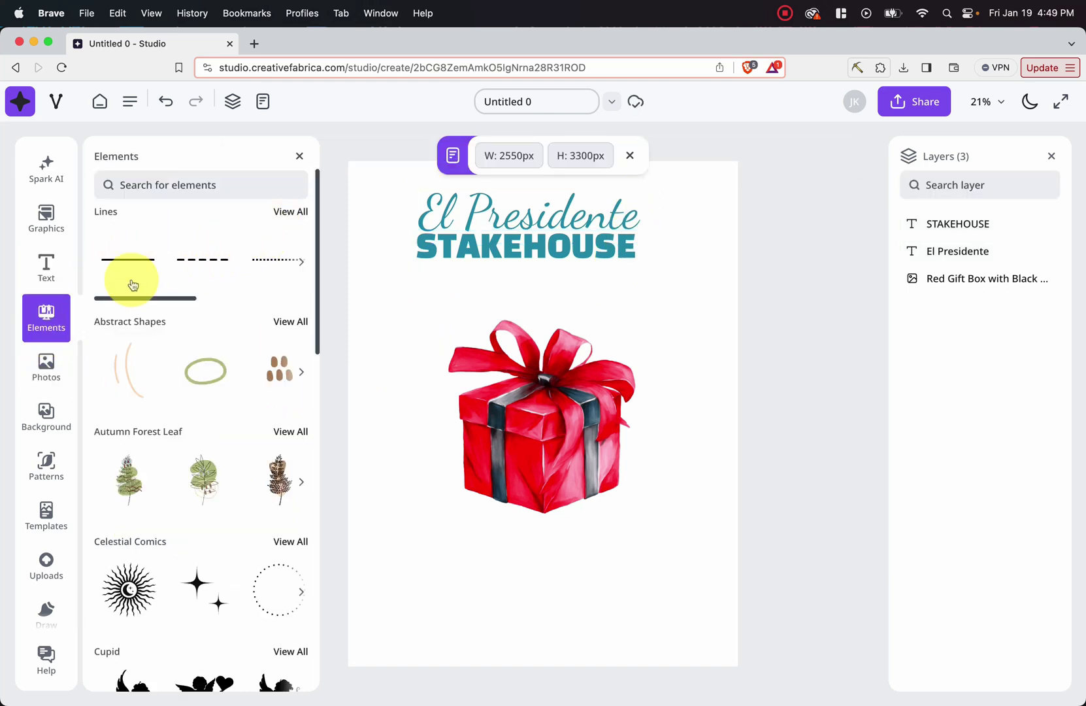
pyautogui.scroll(-3, 127, 359)
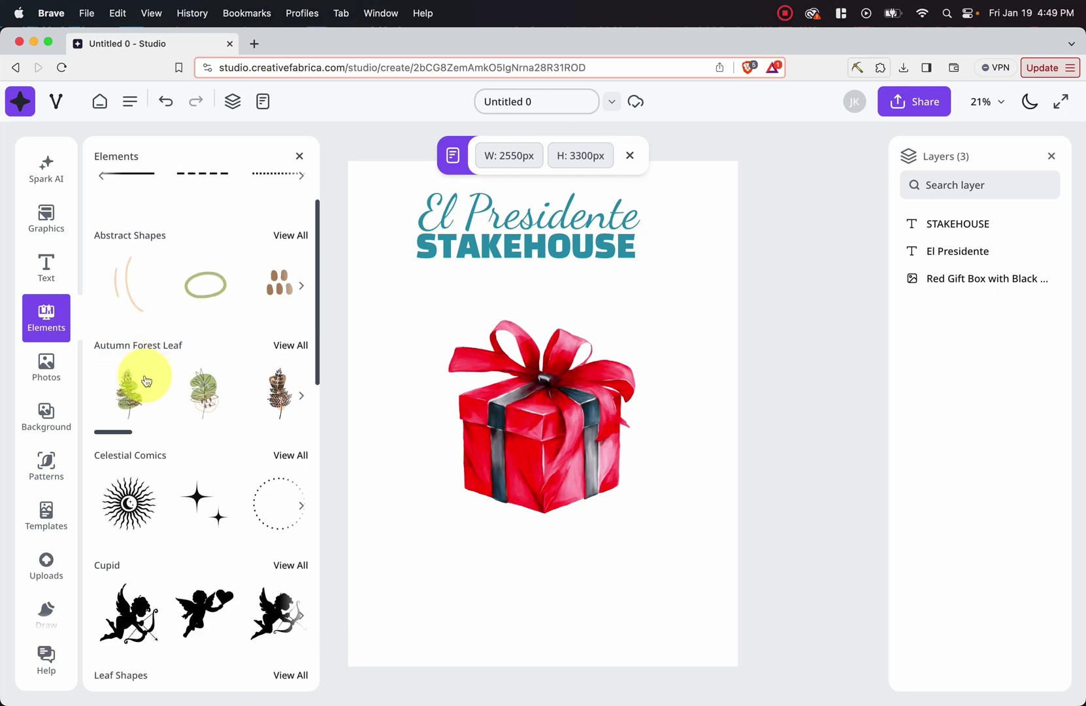
pyautogui.scroll(-3, 140, 382)
pyautogui.scroll(-3, 150, 415)
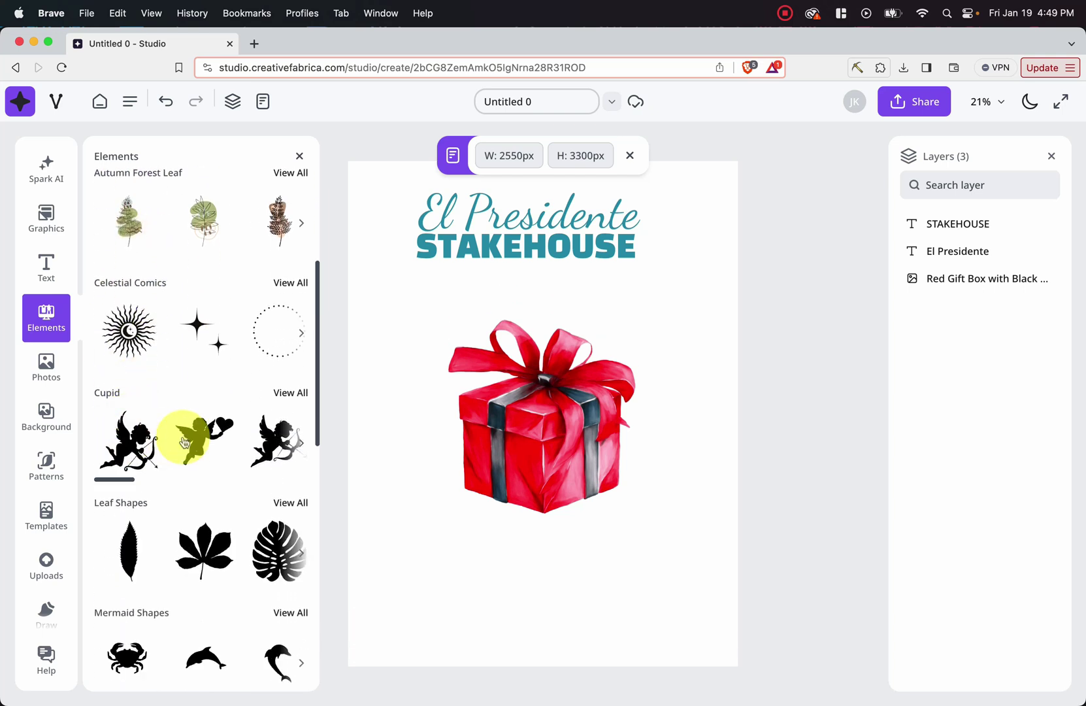
pyautogui.scroll(-6, 190, 444)
pyautogui.scroll(-18, 147, 466)
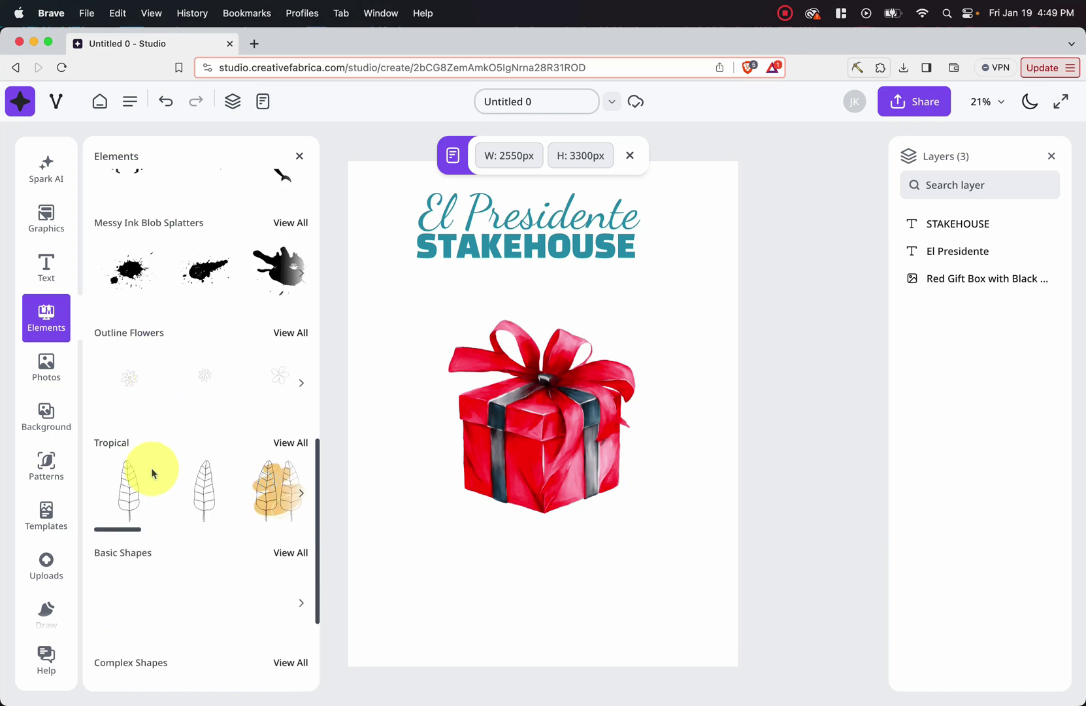
pyautogui.scroll(20, 152, 472)
pyautogui.click(161, 186)
# Switch to the Photos library and scroll through the stock photos.
pyautogui.click(39, 378)
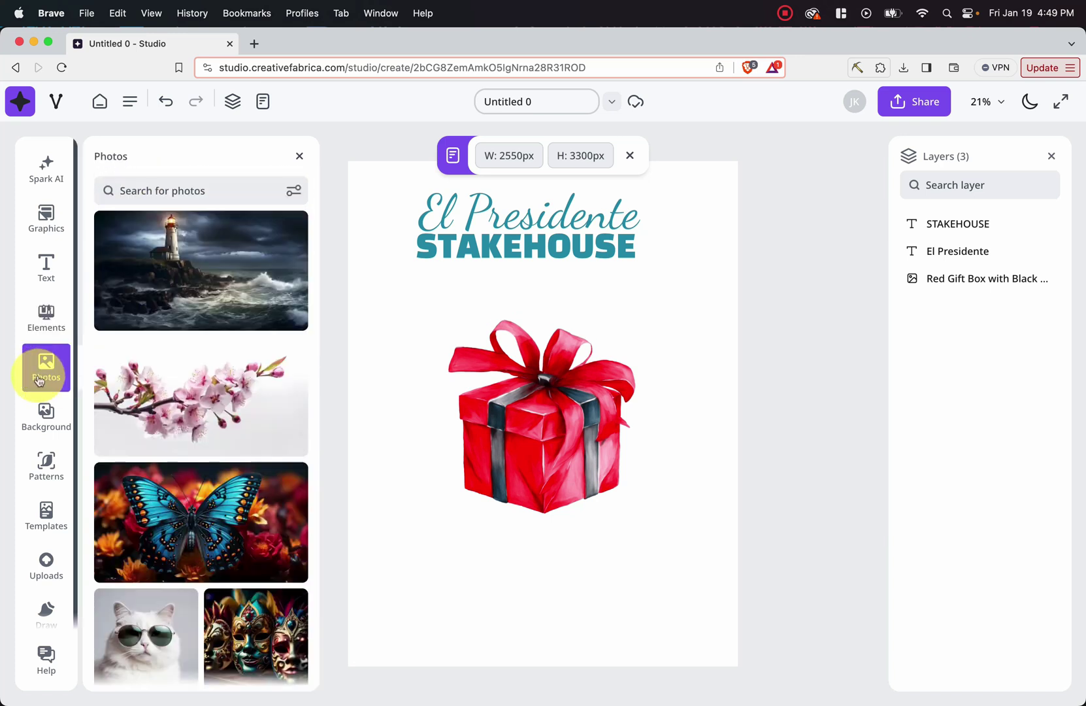
pyautogui.scroll(-3, 183, 327)
pyautogui.scroll(-20, 192, 336)
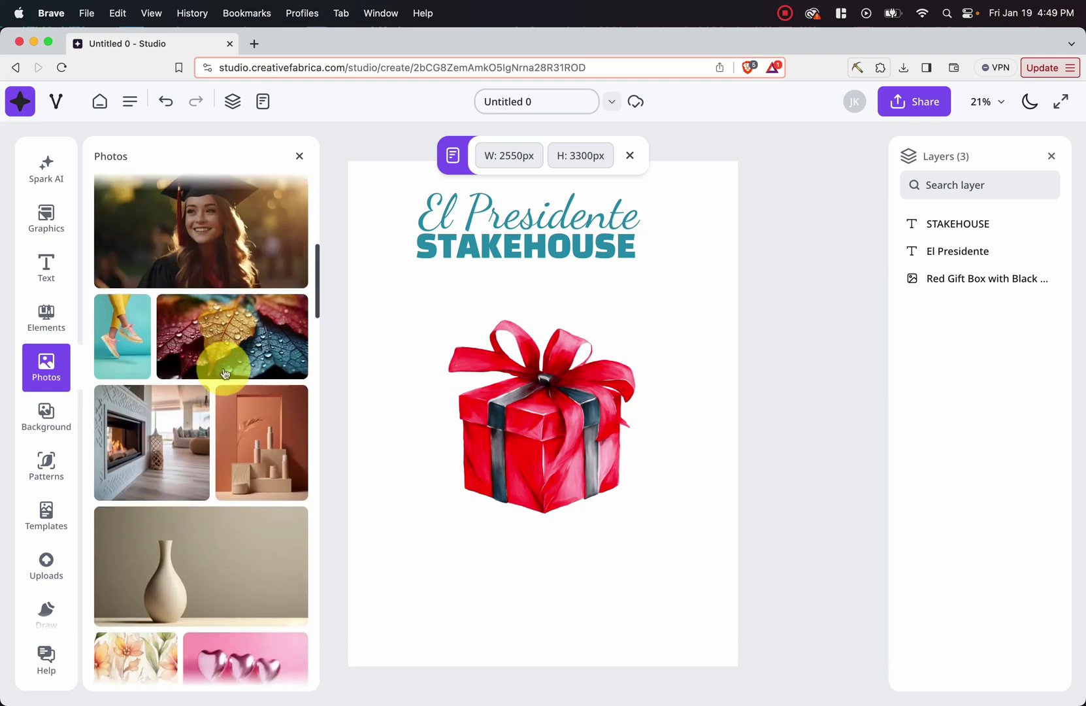
pyautogui.scroll(-15, 230, 364)
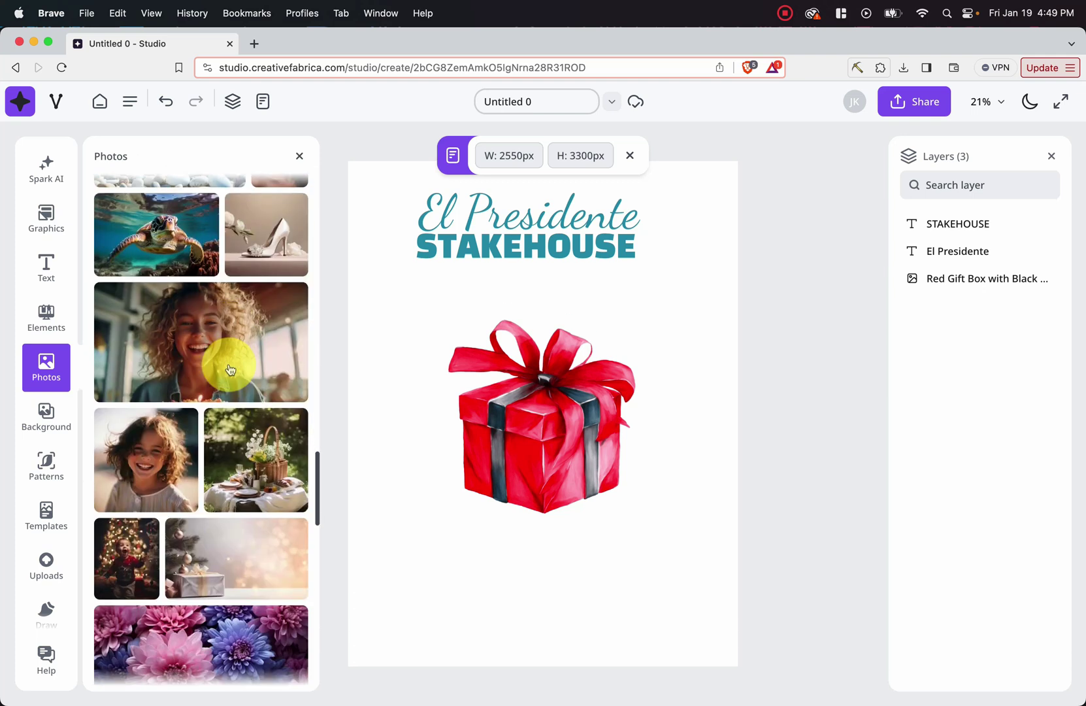
pyautogui.scroll(20, 226, 294)
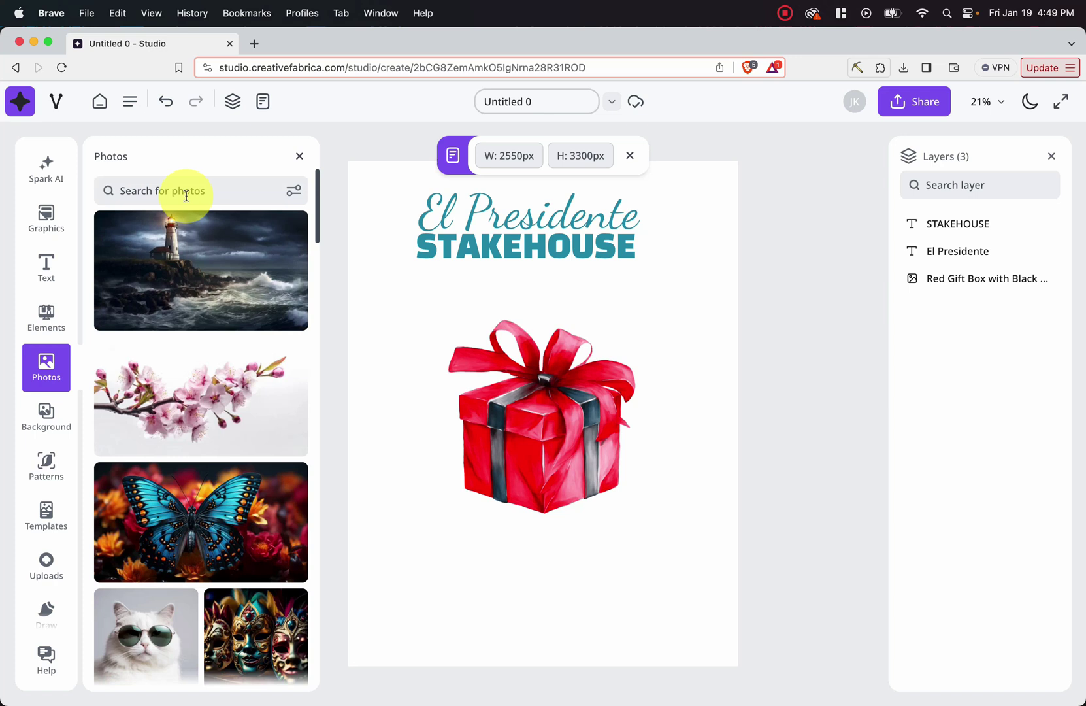
# Add the Christmas ornament image from the Background library to the page.
pyautogui.click(68, 417)
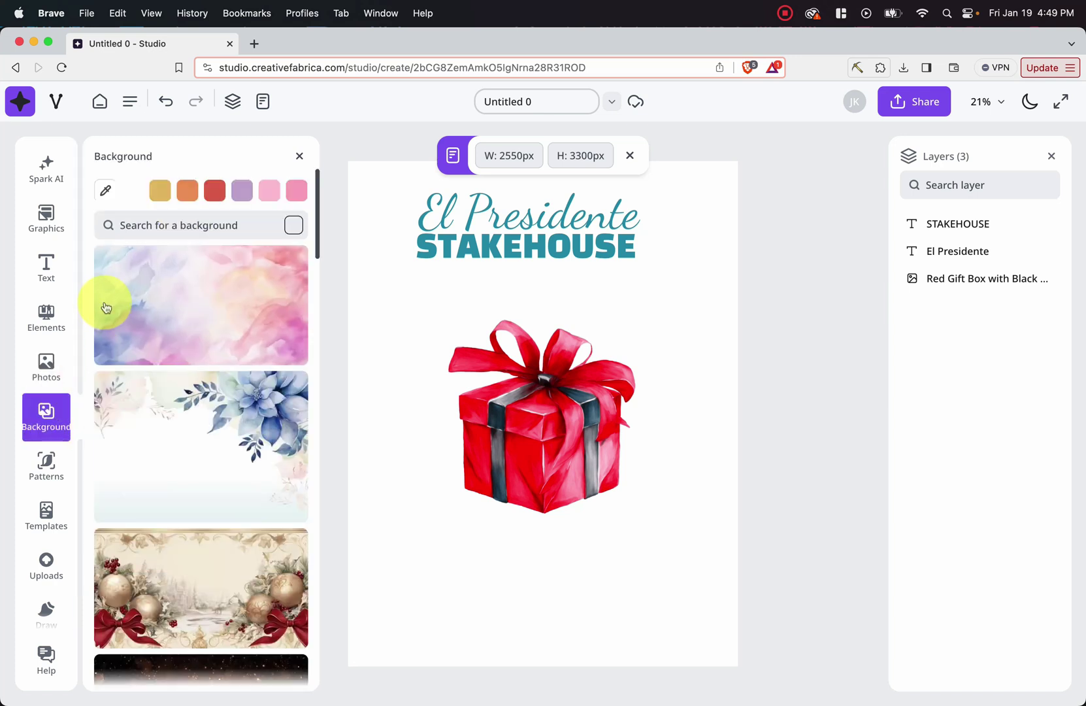
pyautogui.scroll(-5, 206, 399)
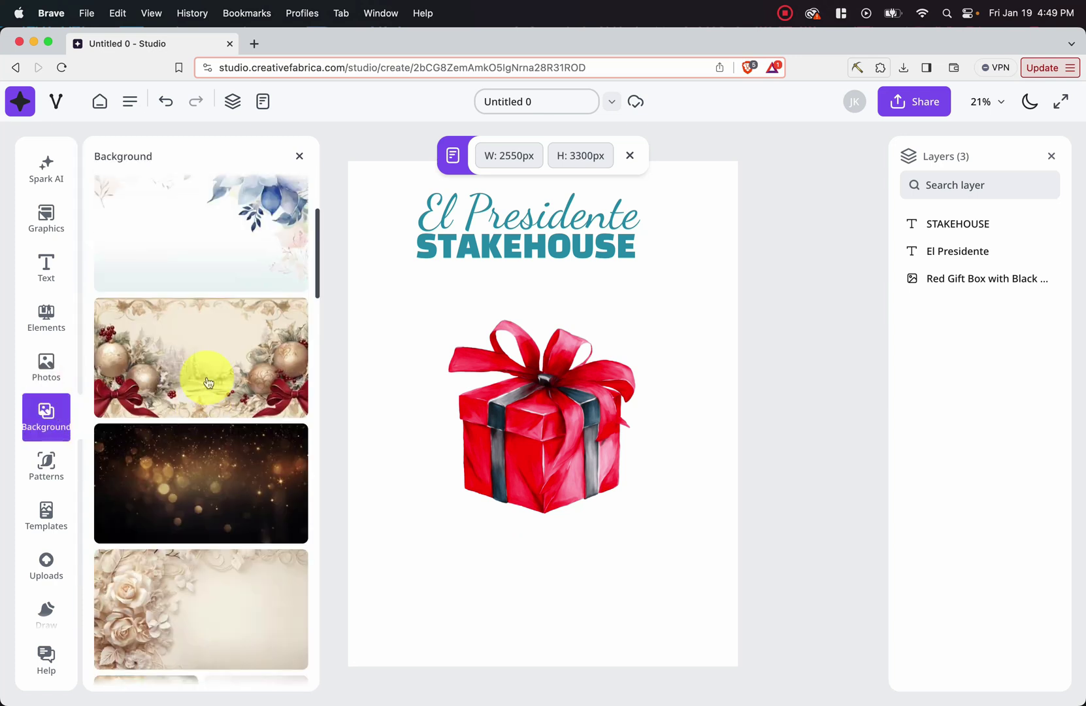
pyautogui.click(208, 382)
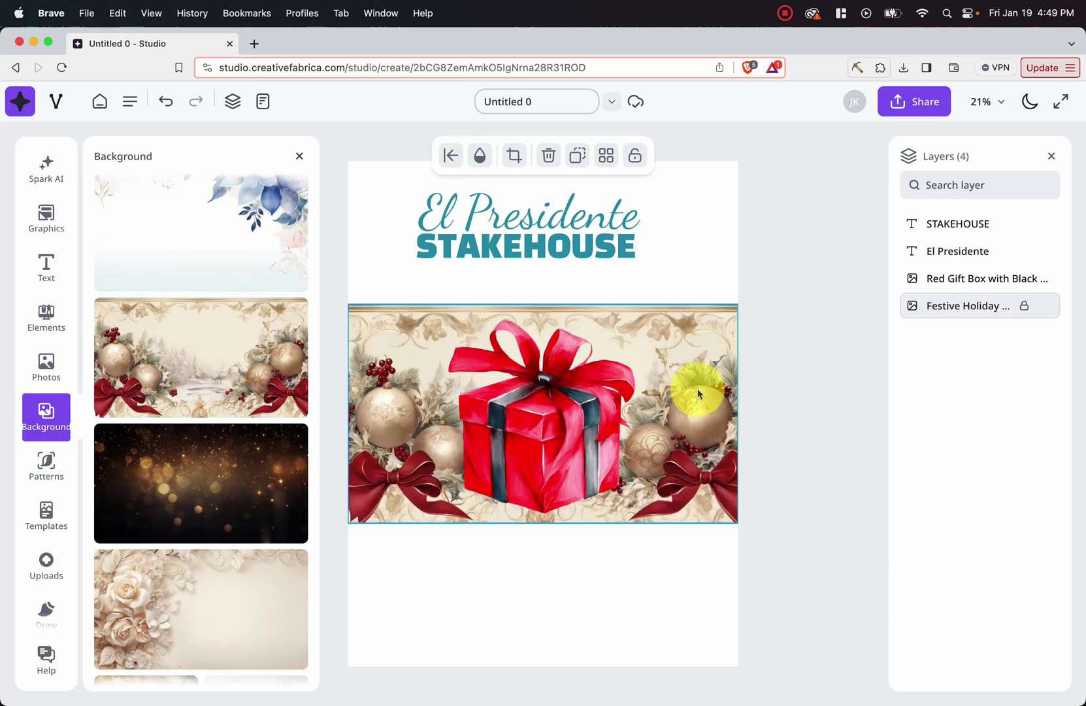
# Add the red and white striped pattern, then delete it again.
pyautogui.click(47, 465)
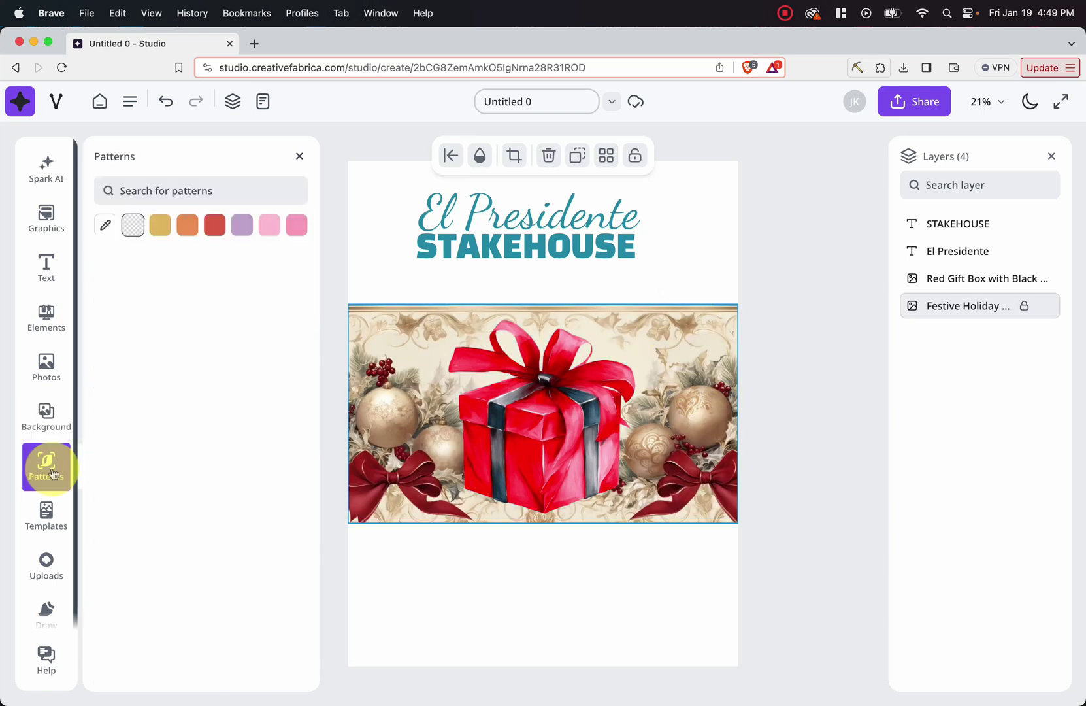
pyautogui.scroll(-1, 201, 475)
pyautogui.scroll(-2, 201, 476)
pyautogui.click(245, 361)
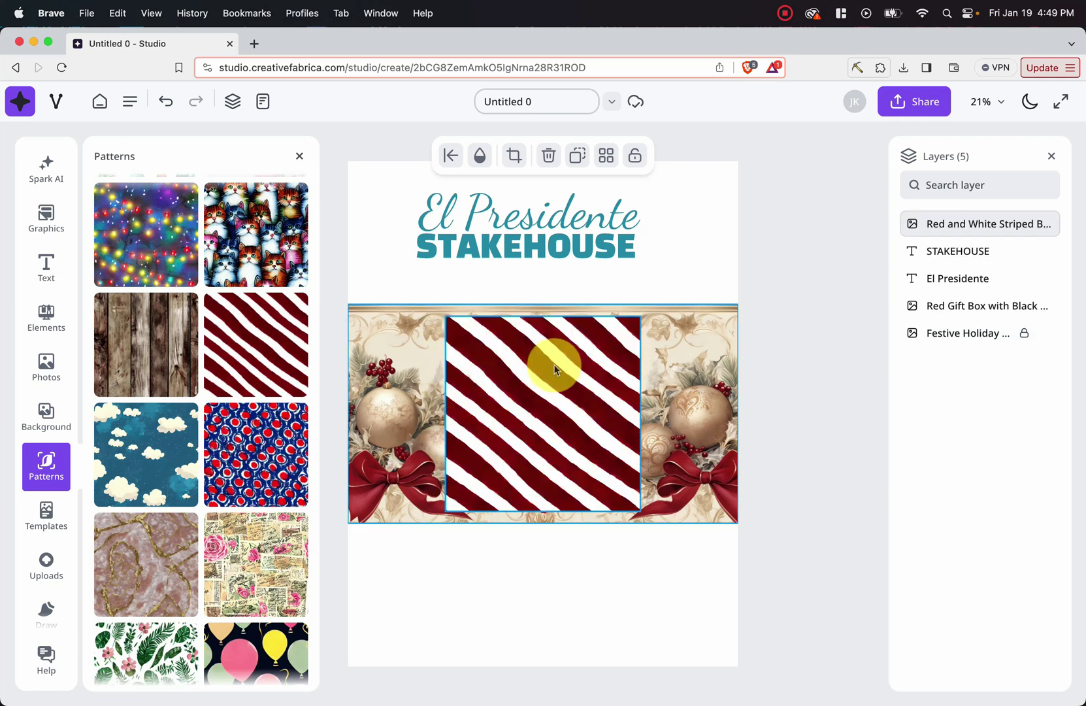
pyautogui.press('Delete')
# Browse the Templates library and the Uploads area.
pyautogui.scroll(-5, 151, 392)
pyautogui.click(46, 516)
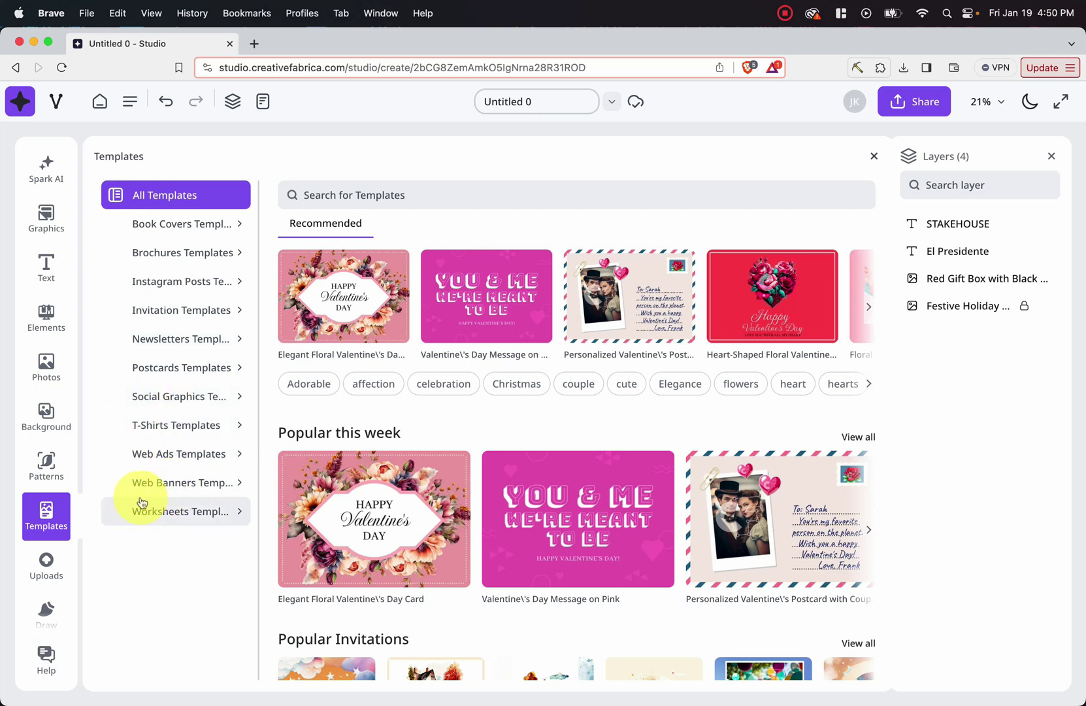
pyautogui.scroll(-5, 449, 520)
pyautogui.click(46, 574)
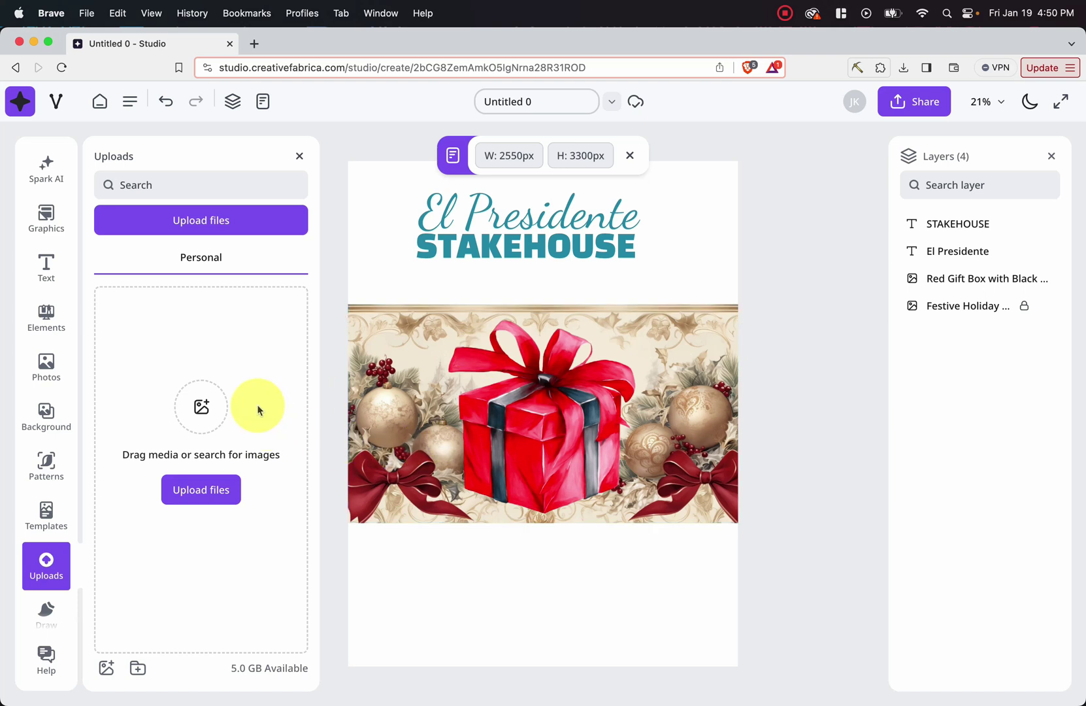
# Draw two wavy squiggles below the banner with the blue brush pen.
pyautogui.click(45, 611)
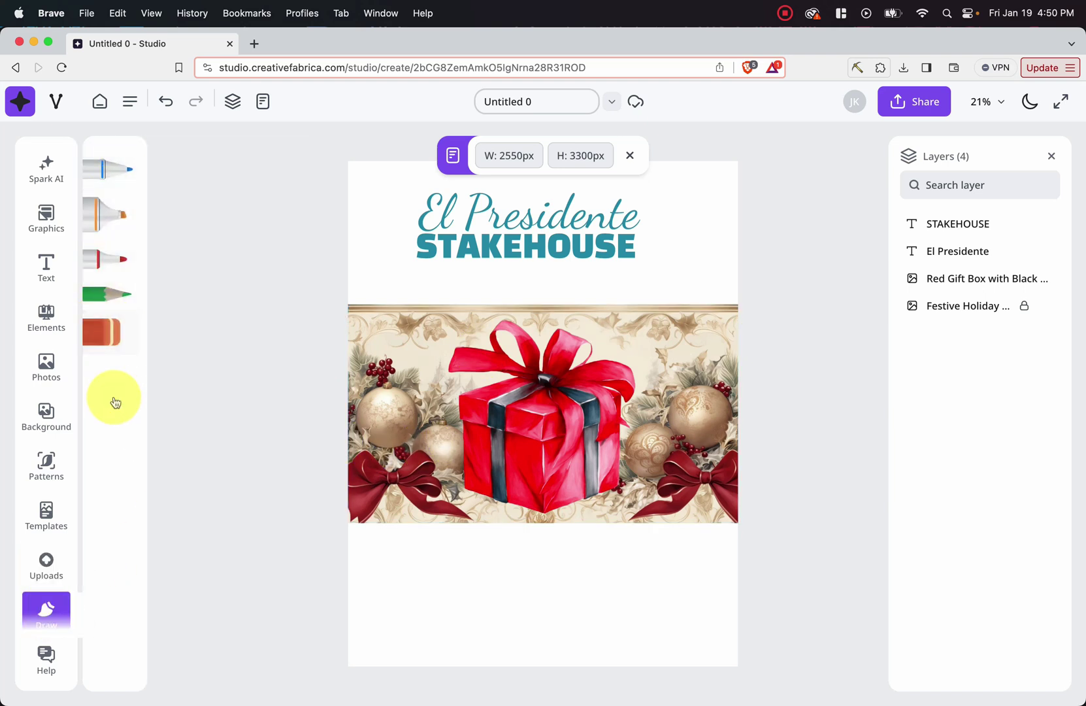
pyautogui.click(109, 169)
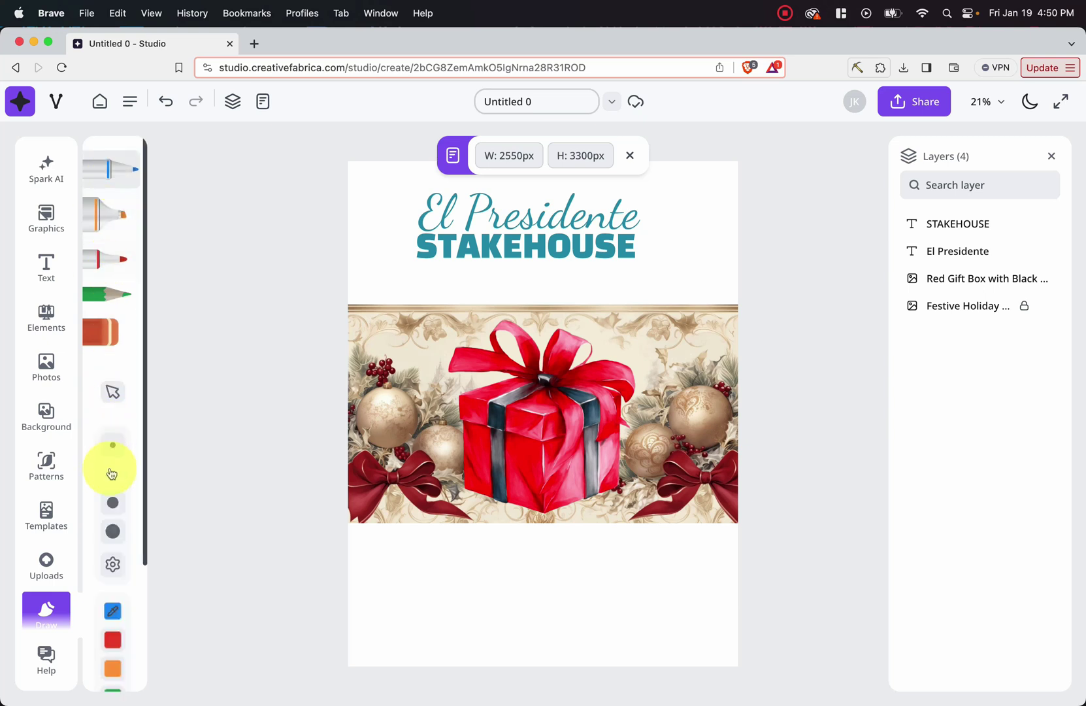
pyautogui.moveTo(431, 554); pyautogui.dragTo(621, 578)
pyautogui.moveTo(673, 605)
pyautogui.mouseDown()
pyautogui.moveTo(660, 618)
pyautogui.moveTo(366, 609)
pyautogui.mouseUp()
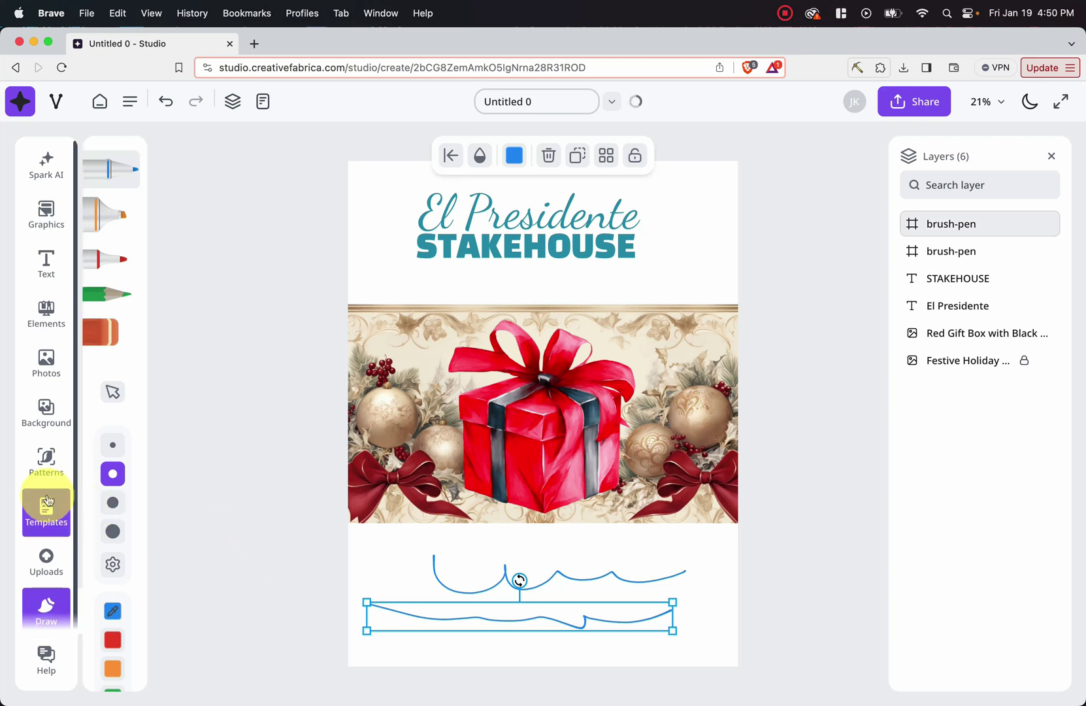
# Open the Genie help chat, select the festive holiday banner and show its transparency at 100%.
pyautogui.click(44, 666)
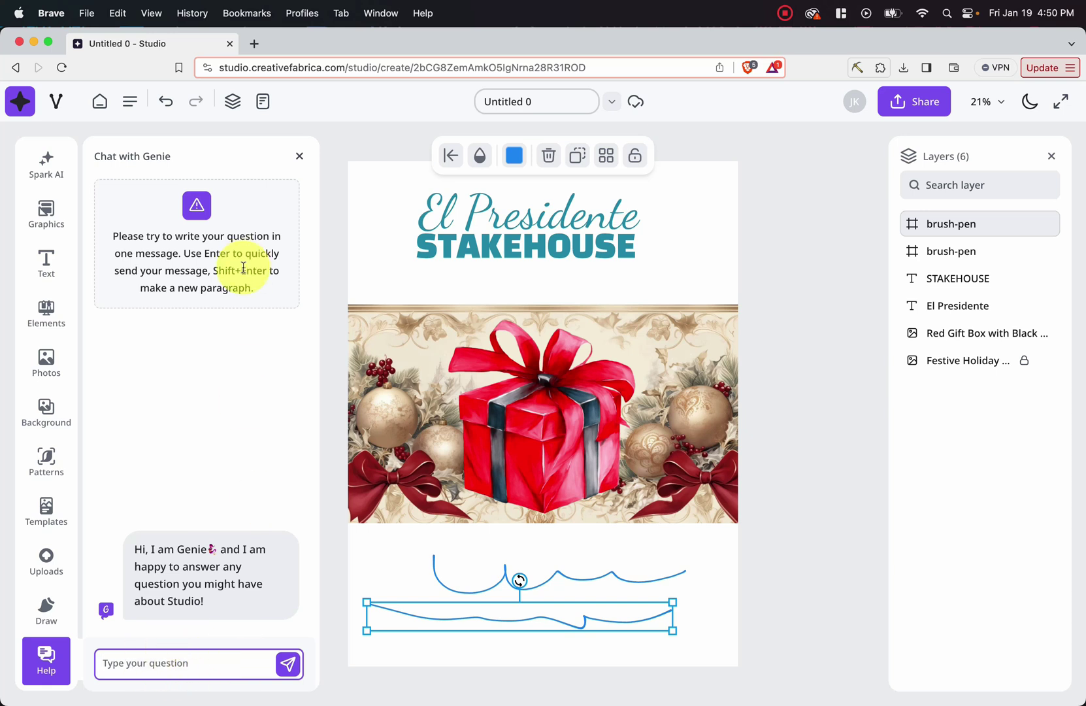
pyautogui.click(703, 396)
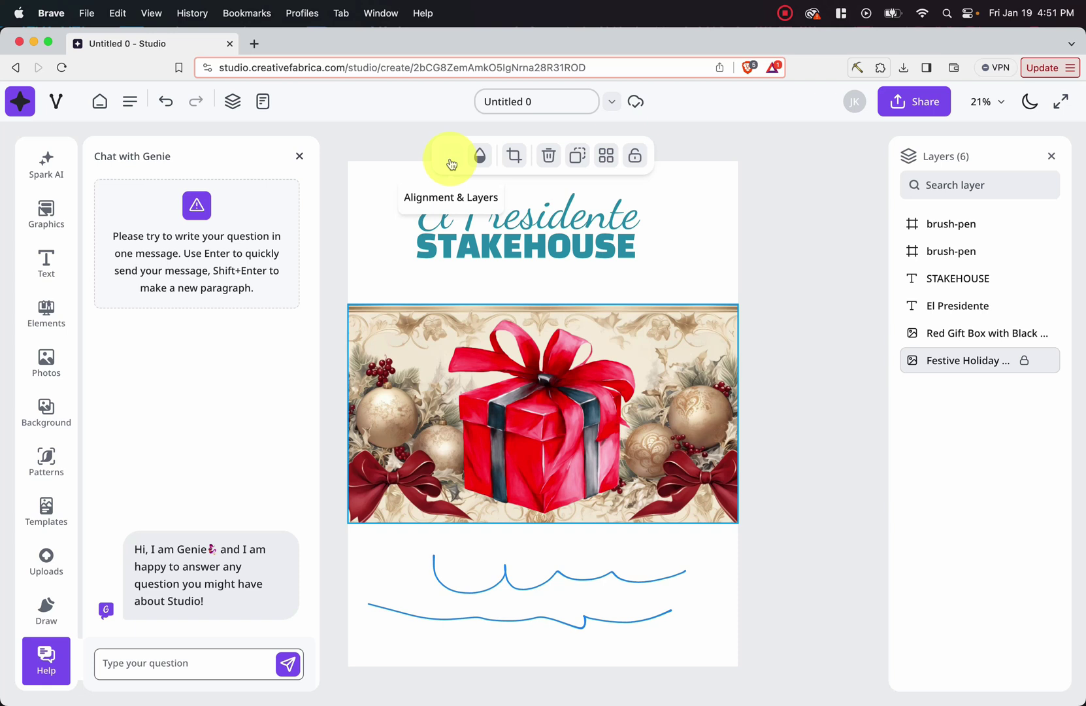
pyautogui.click(481, 161)
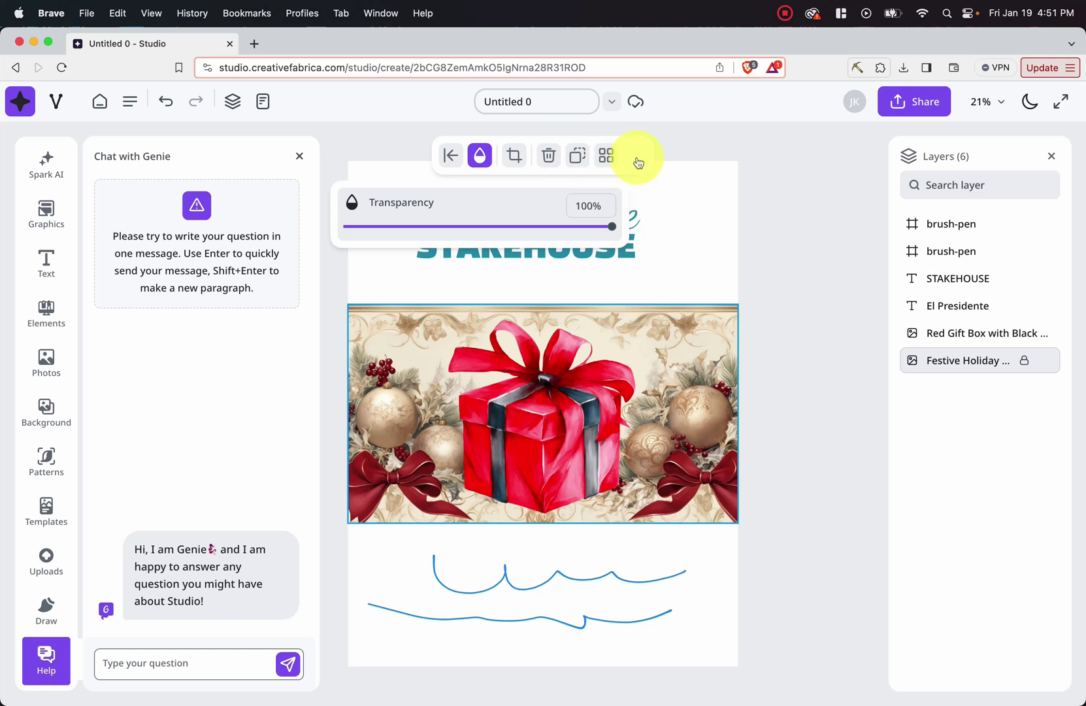
# Move a brush-pen layer down, then stack El Presidente, Red Gift Box and Festive Holiday above STAKEHOUSE.
pyautogui.click(787, 157)
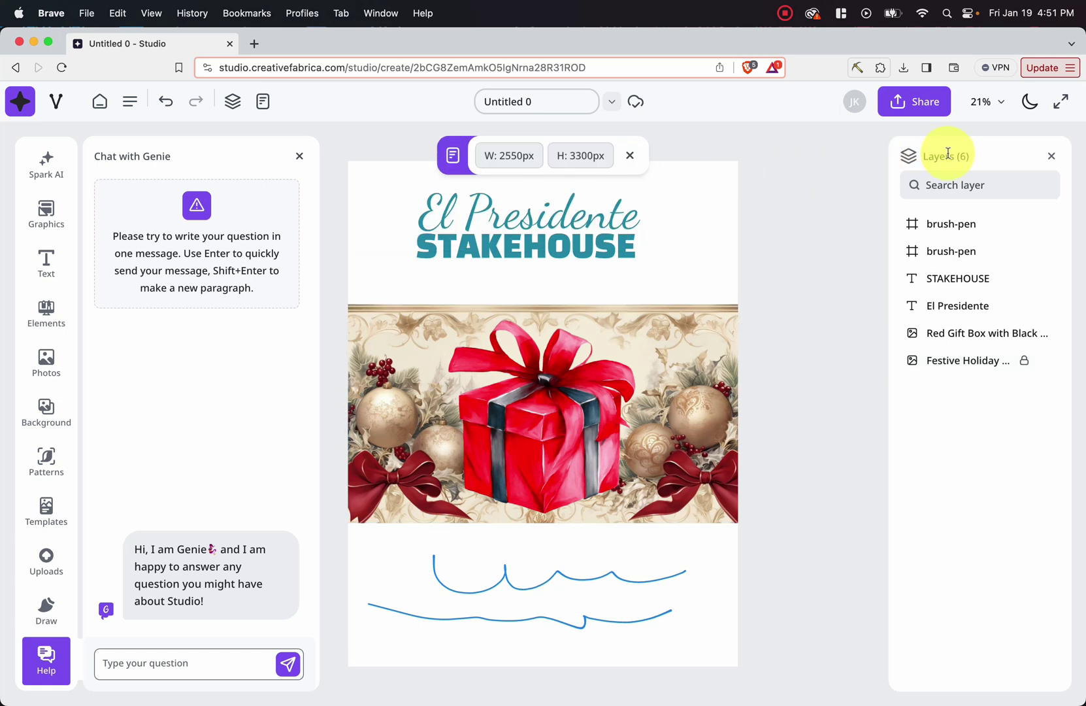
pyautogui.moveTo(955, 373)
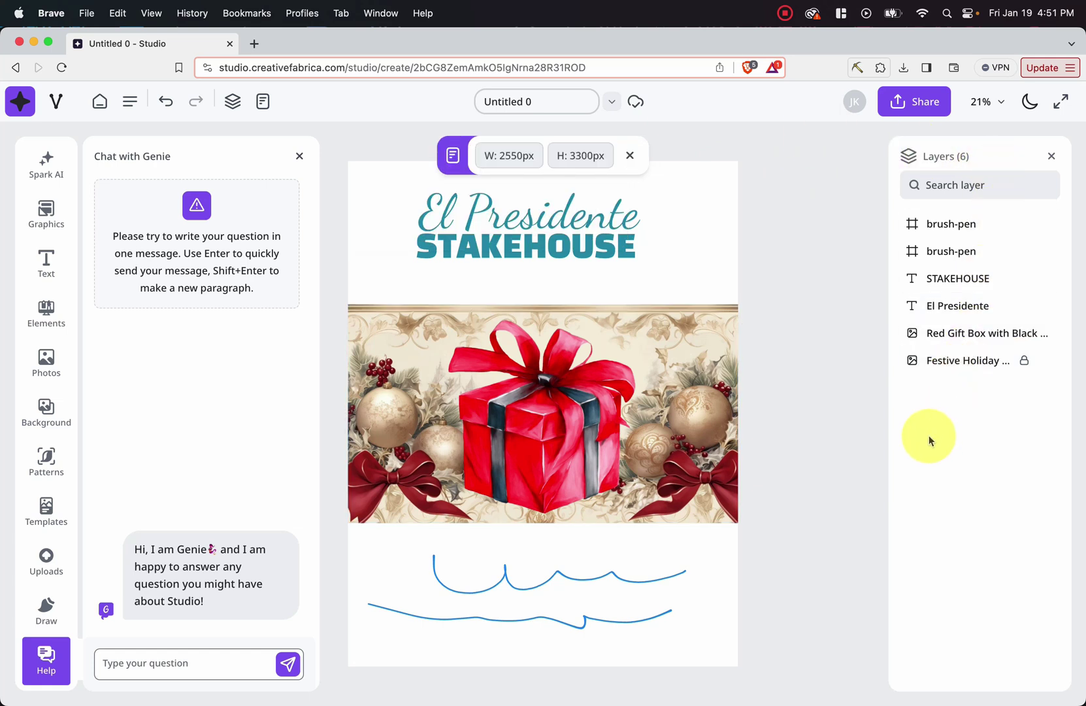
pyautogui.moveTo(948, 228)
pyautogui.mouseDown()
pyautogui.moveTo(963, 245)
pyautogui.moveTo(952, 276)
pyautogui.mouseUp()
pyautogui.moveTo(958, 321); pyautogui.dragTo(954, 252)
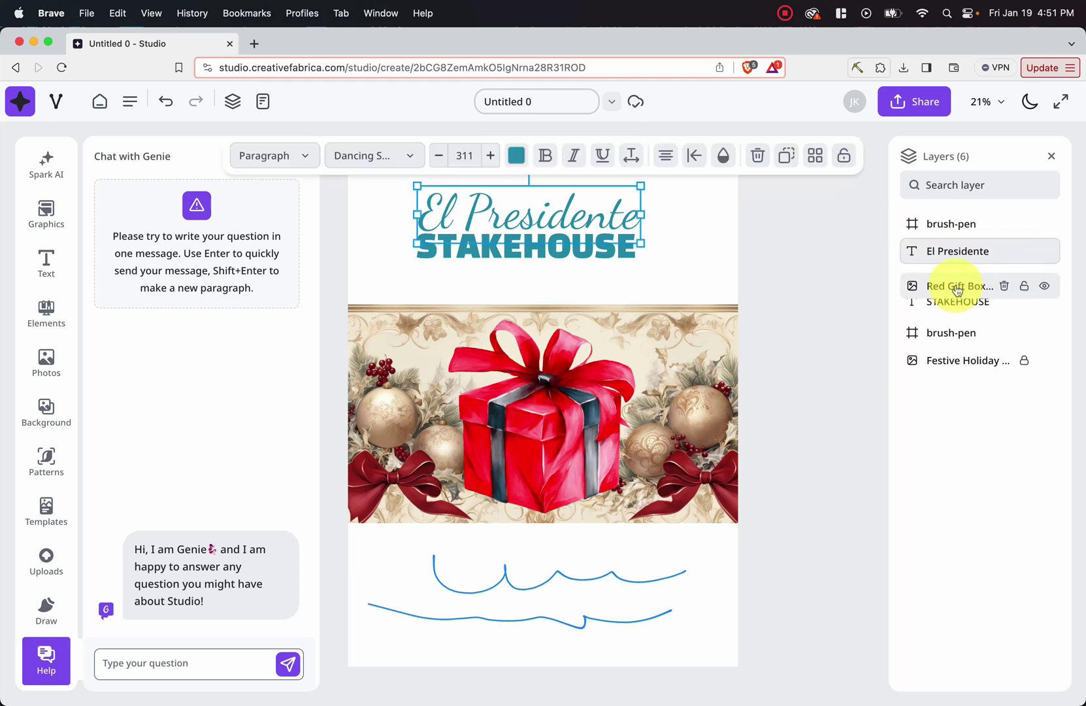
pyautogui.moveTo(958, 291); pyautogui.dragTo(958, 292)
pyautogui.moveTo(958, 360); pyautogui.dragTo(958, 306)
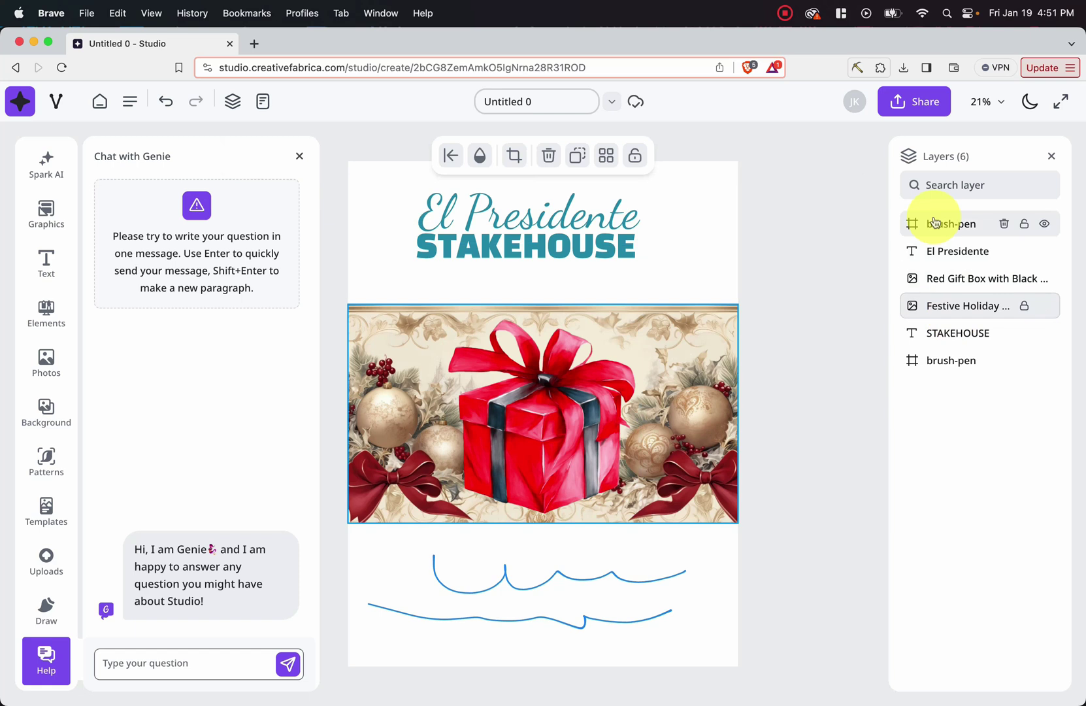
# Try the Remove Background and Flip download options, then close the dialog without exporting.
pyautogui.click(904, 105)
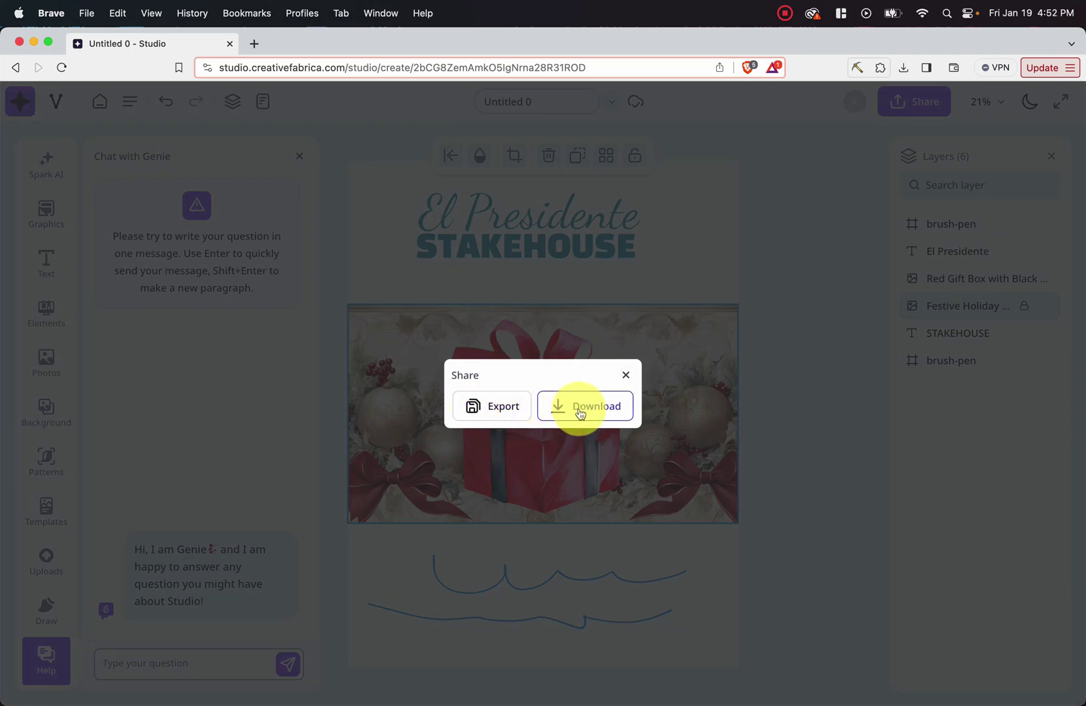
pyautogui.click(578, 408)
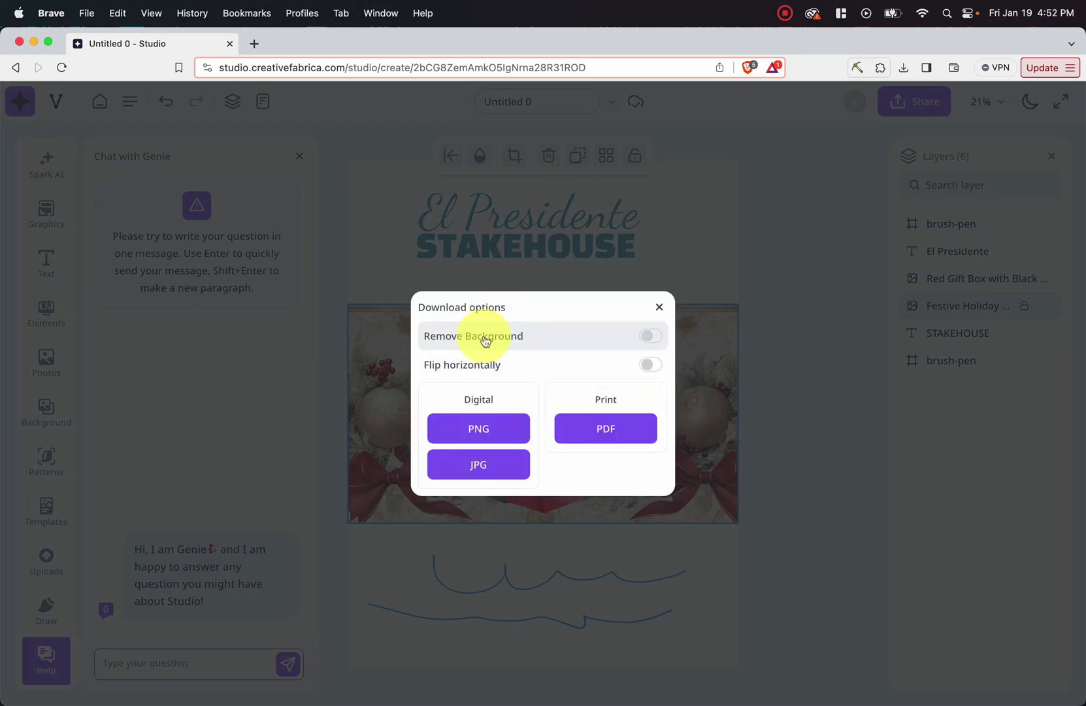
pyautogui.click(649, 337)
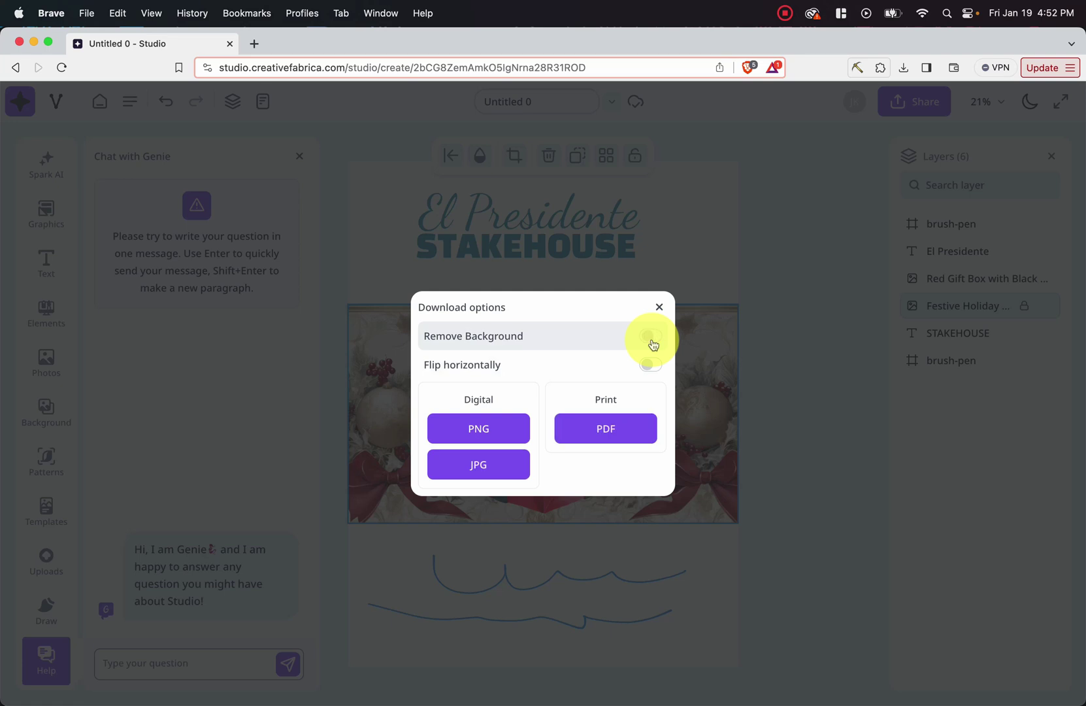
pyautogui.click(650, 364)
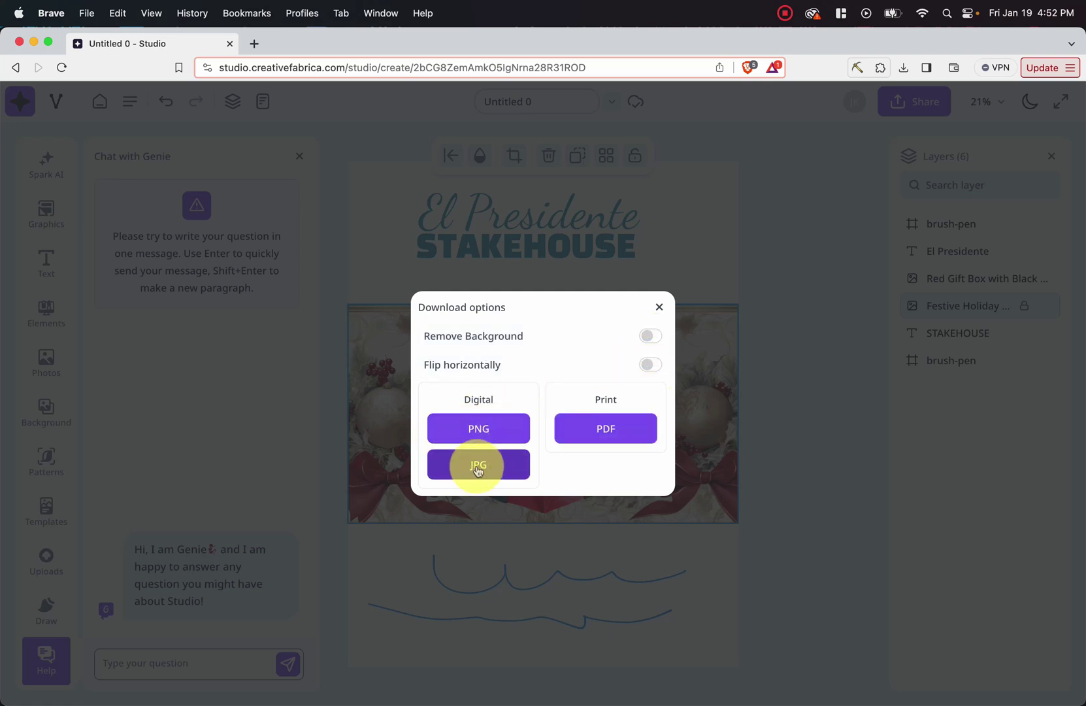
pyautogui.click(659, 307)
pyautogui.click(625, 373)
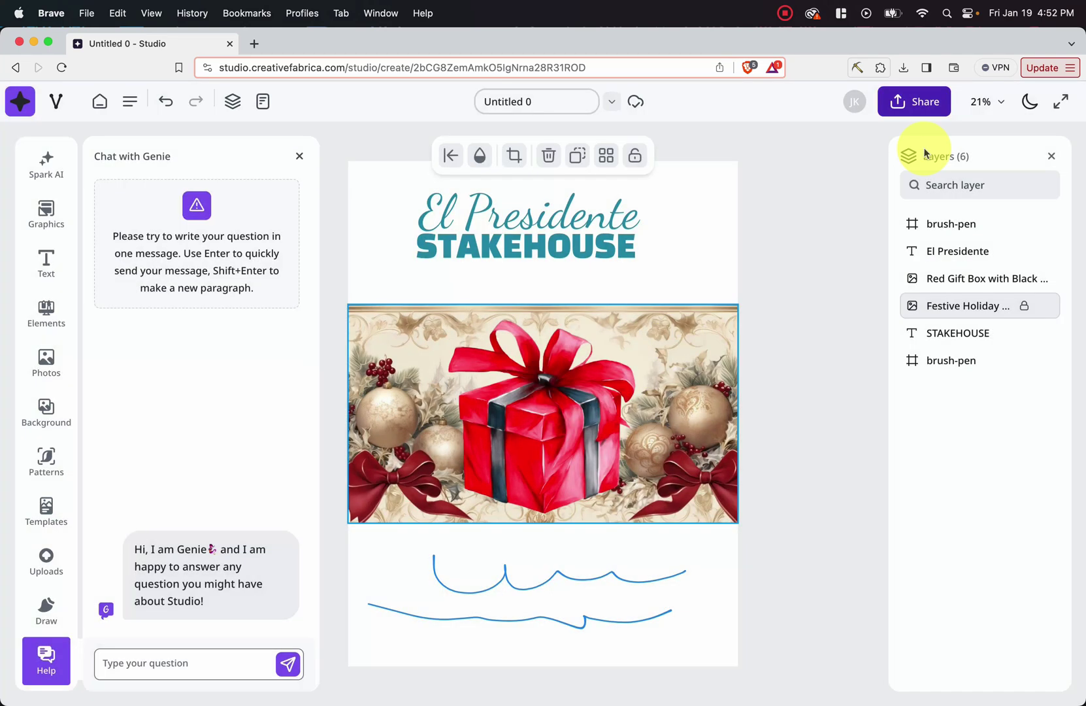
# Check the zoom levels list and toggle dark mode on and off twice, ending in light mode.
pyautogui.click(984, 102)
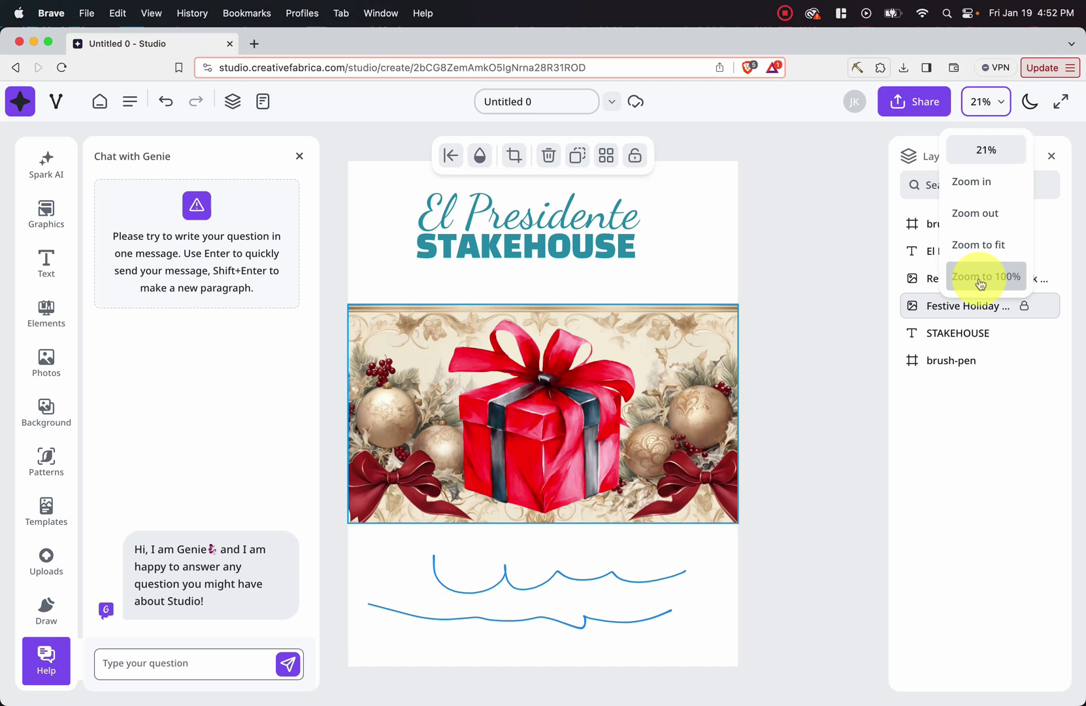
pyautogui.click(1029, 102)
pyautogui.click(1029, 103)
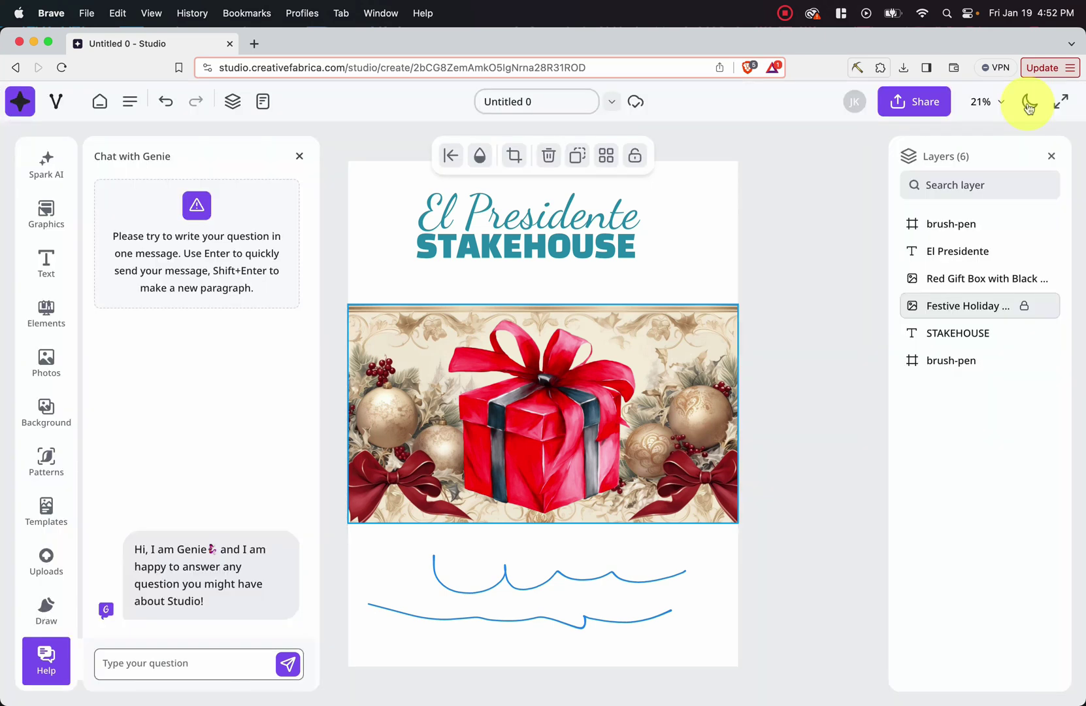
pyautogui.click(1029, 103)
pyautogui.click(1030, 102)
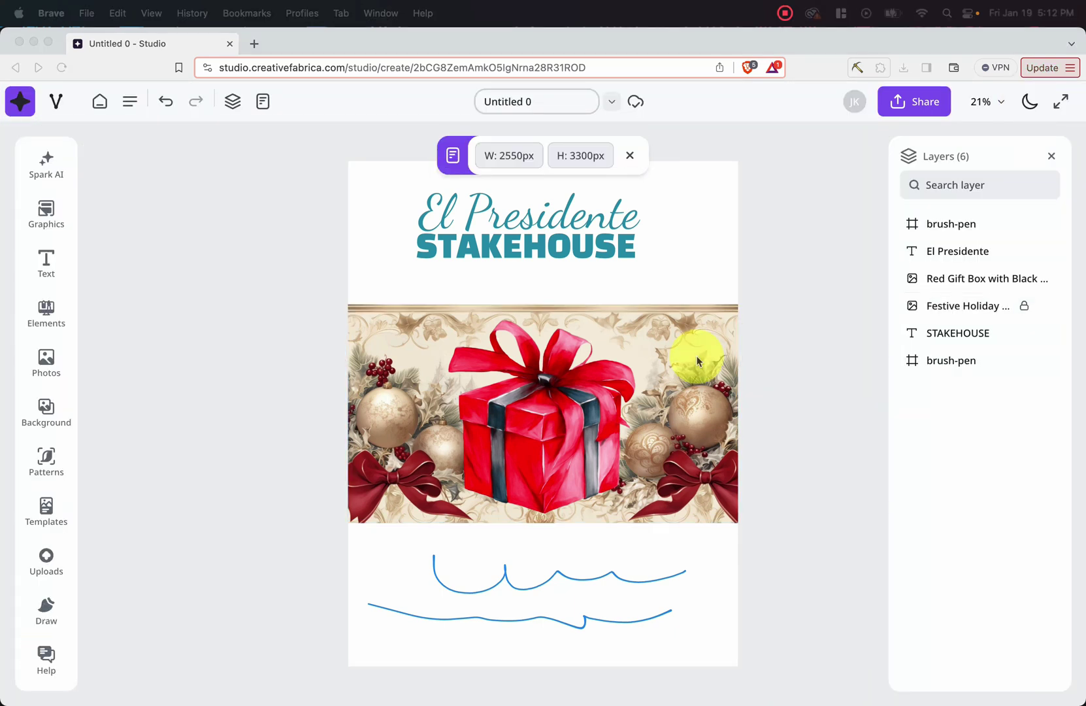
# Refocus the browser and repeatedly try selecting the El Presidente title over the locked banner.
pyautogui.click(517, 371)
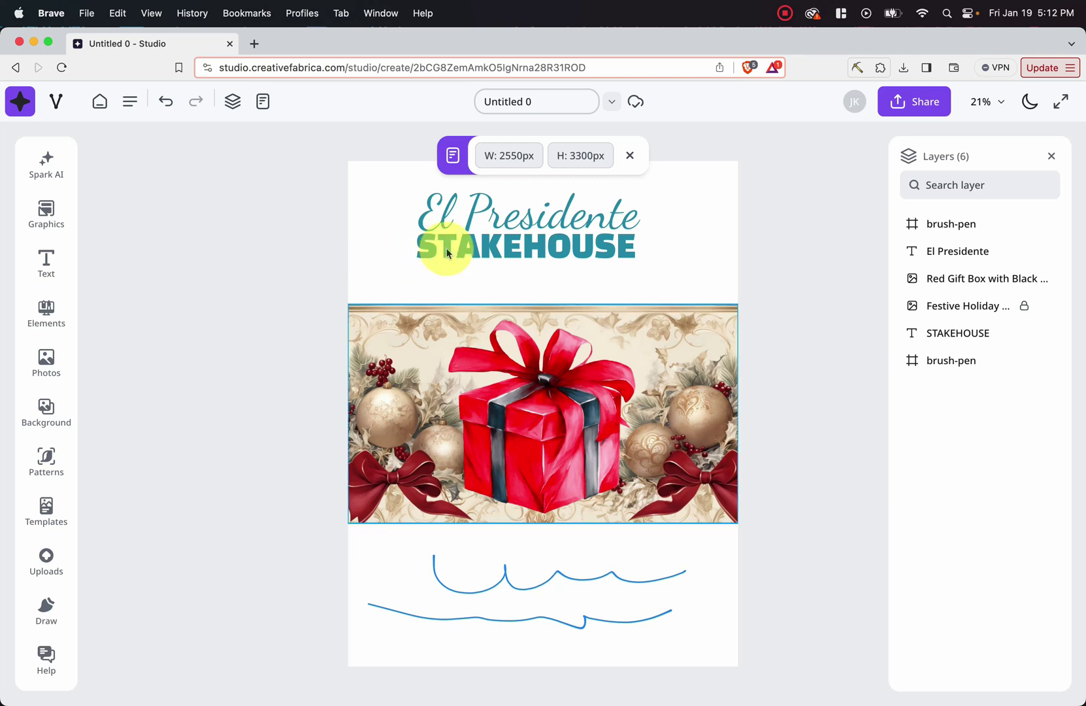
pyautogui.click(482, 239)
pyautogui.click(480, 216)
pyautogui.click(482, 243)
pyautogui.click(502, 221)
pyautogui.click(505, 233)
pyautogui.click(503, 237)
pyautogui.click(505, 245)
pyautogui.click(516, 211)
pyautogui.click(515, 211)
pyautogui.click(516, 243)
pyautogui.click(515, 218)
pyautogui.click(515, 217)
pyautogui.click(507, 251)
pyautogui.click(521, 209)
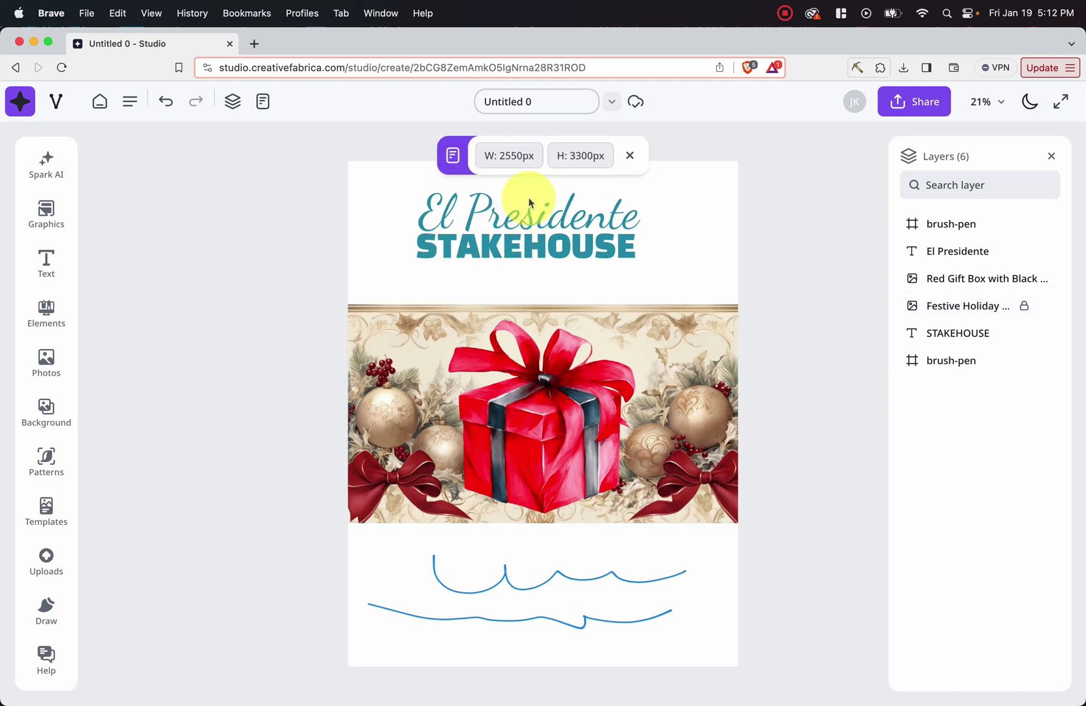
pyautogui.click(527, 249)
pyautogui.click(498, 214)
pyautogui.click(520, 208)
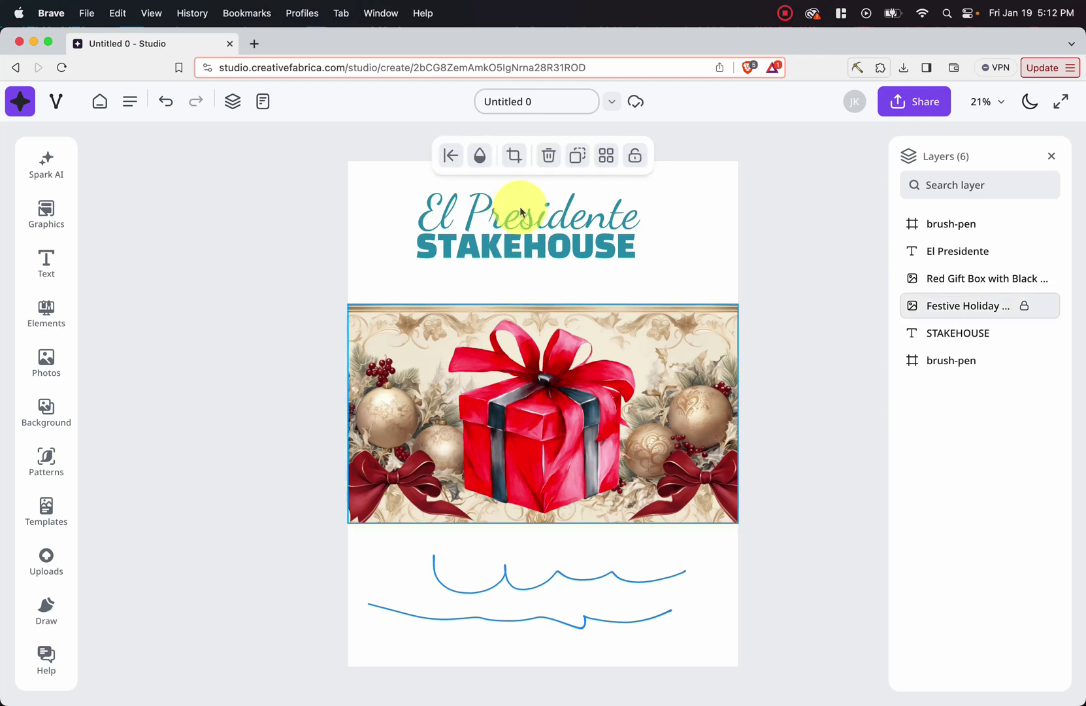
pyautogui.click(483, 208)
pyautogui.click(536, 245)
pyautogui.click(594, 249)
pyautogui.click(621, 262)
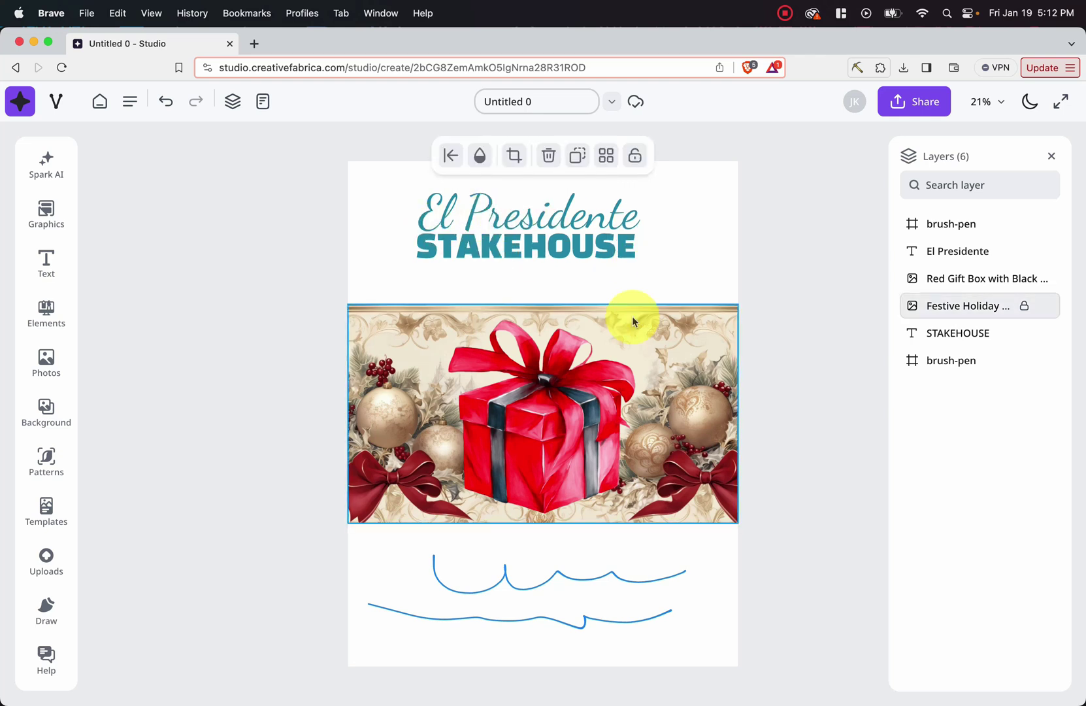
pyautogui.click(575, 242)
pyautogui.click(570, 213)
pyautogui.click(554, 225)
pyautogui.click(427, 317)
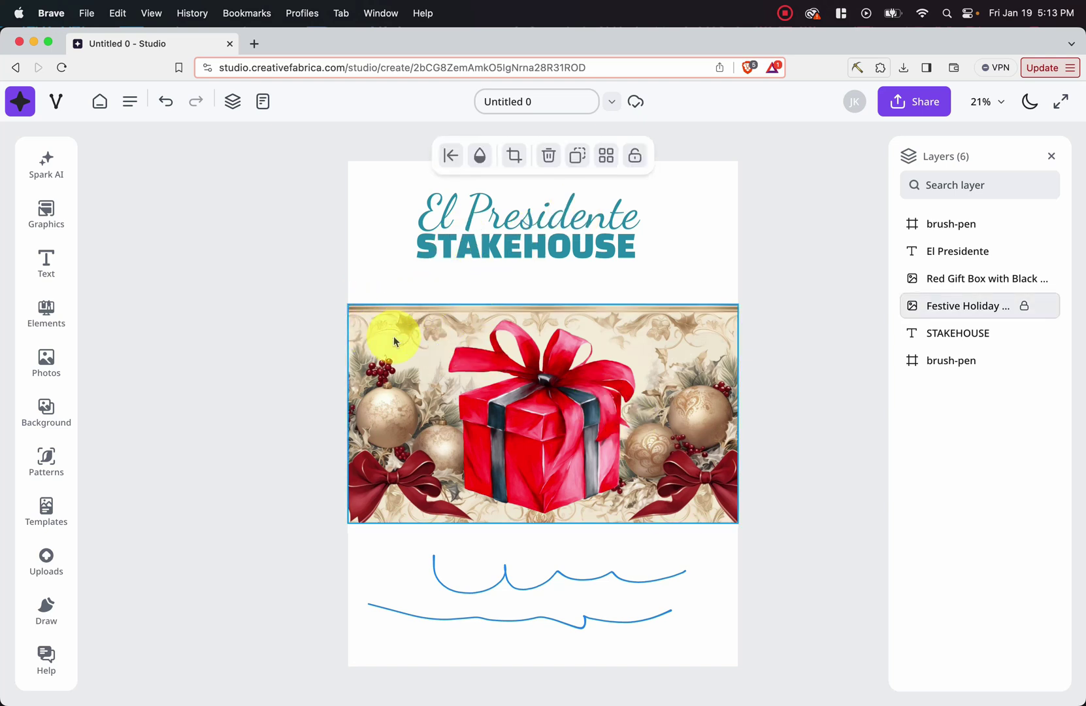
# Marquee-select the gift box and both brush-pen strokes together, retrying the selection several times.
pyautogui.moveTo(393, 336)
pyautogui.mouseDown()
pyautogui.moveTo(461, 575)
pyautogui.moveTo(514, 589)
pyautogui.moveTo(523, 644)
pyautogui.mouseUp()
pyautogui.click(681, 622)
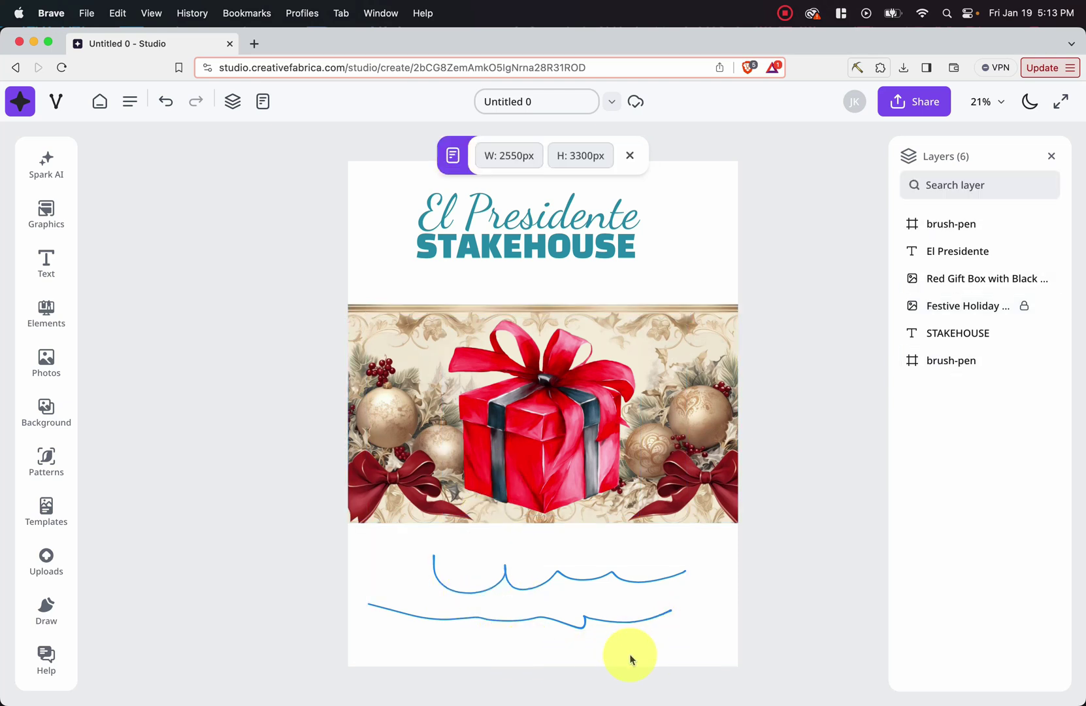
pyautogui.moveTo(630, 658); pyautogui.dragTo(511, 441)
pyautogui.click(733, 660)
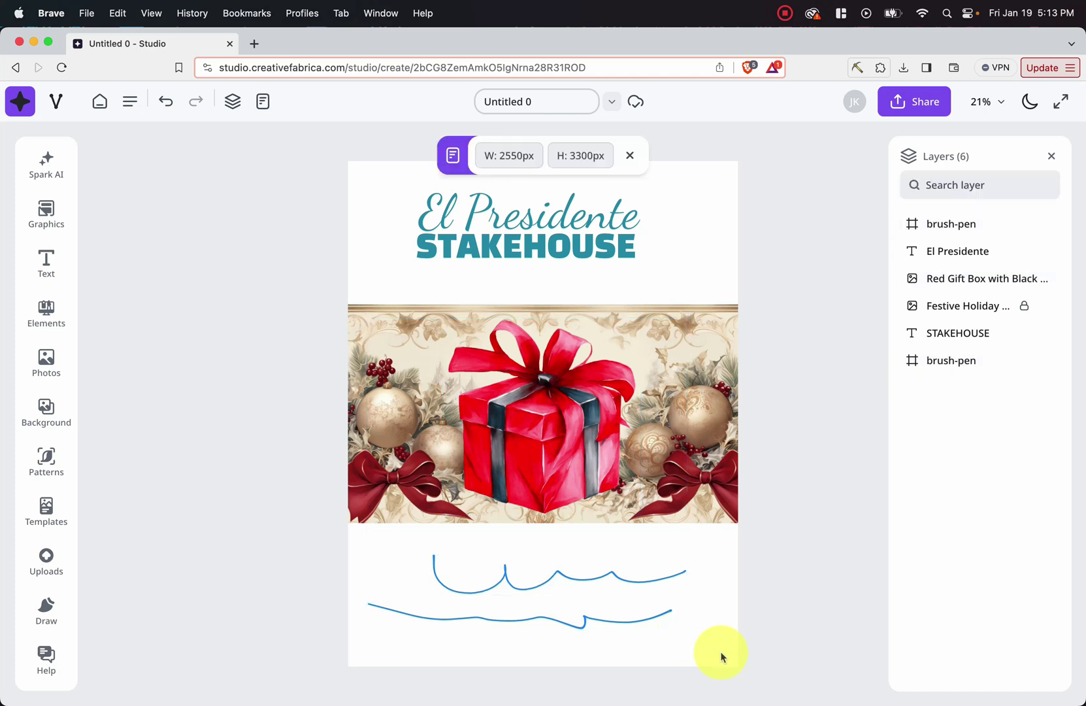
pyautogui.moveTo(631, 645); pyautogui.dragTo(596, 475)
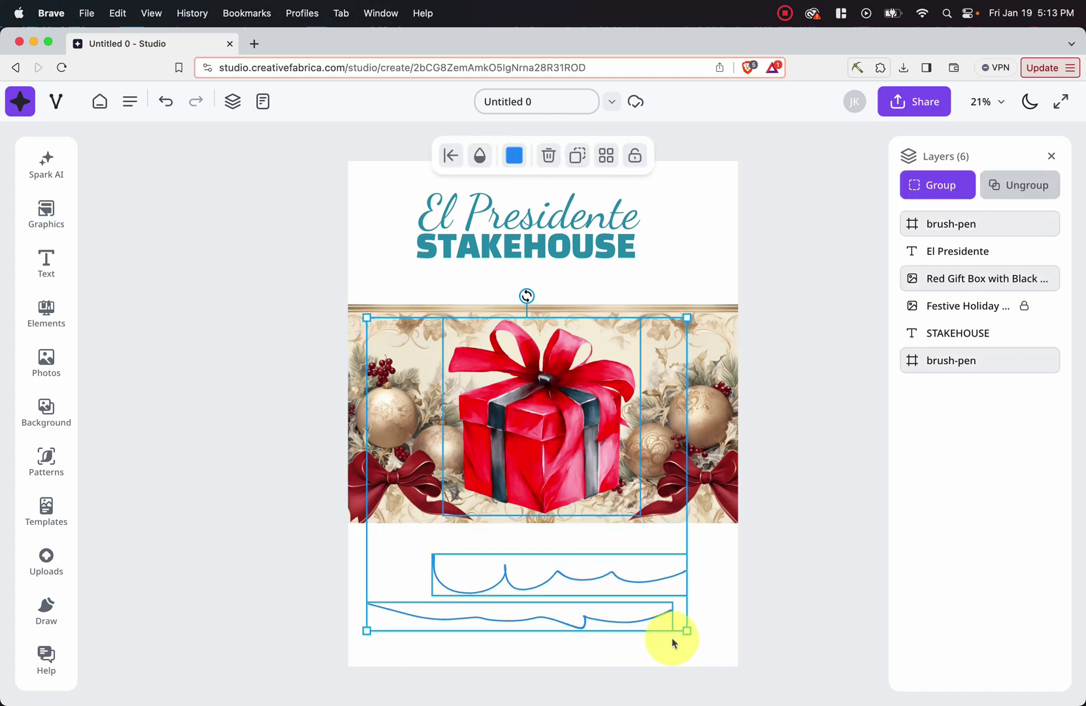
pyautogui.click(706, 657)
pyautogui.moveTo(694, 647)
pyautogui.mouseDown()
pyautogui.moveTo(588, 455)
pyautogui.moveTo(541, 488)
pyautogui.mouseUp()
pyautogui.click(541, 488)
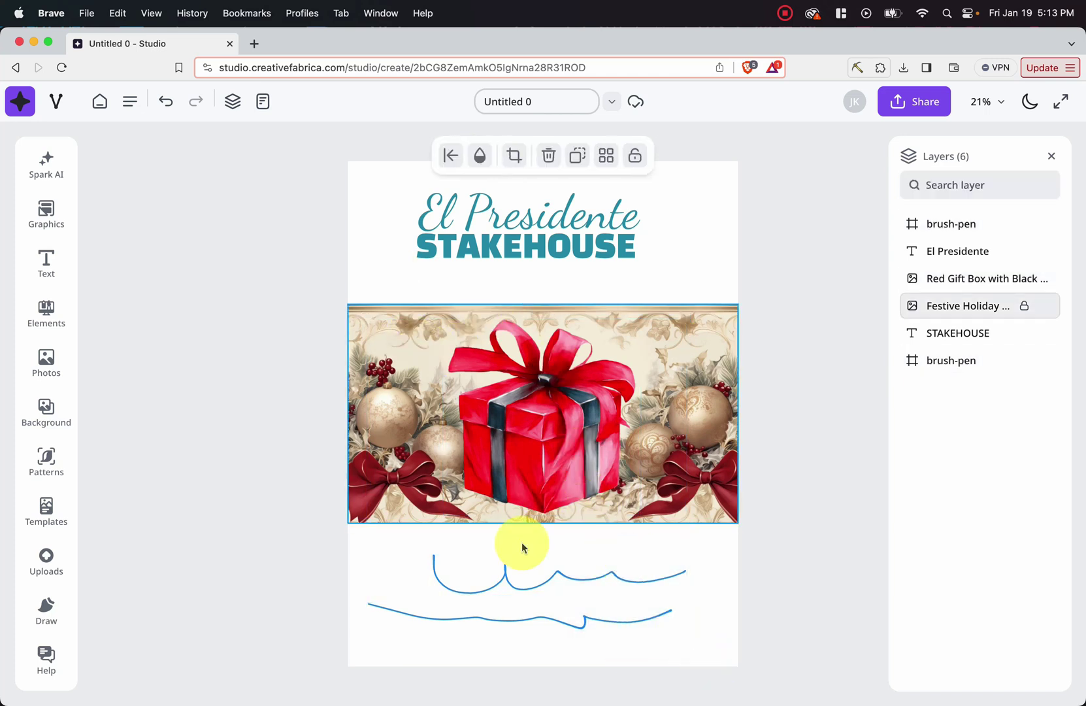
# Select the title, gift box and strokes together and scale them up slightly from the top-right corner.
pyautogui.moveTo(623, 637); pyautogui.dragTo(483, 239)
pyautogui.moveTo(416, 187)
pyautogui.mouseDown()
pyautogui.moveTo(619, 510)
pyautogui.moveTo(614, 569)
pyautogui.mouseUp()
pyautogui.moveTo(686, 186)
pyautogui.mouseDown()
pyautogui.moveTo(614, 249)
pyautogui.moveTo(716, 191)
pyautogui.moveTo(730, 196)
pyautogui.moveTo(691, 305)
pyautogui.moveTo(730, 216)
pyautogui.mouseUp()
pyautogui.click(426, 305)
# Try selecting the whole page and the title area with clicks and marquee drags.
pyautogui.click(470, 388)
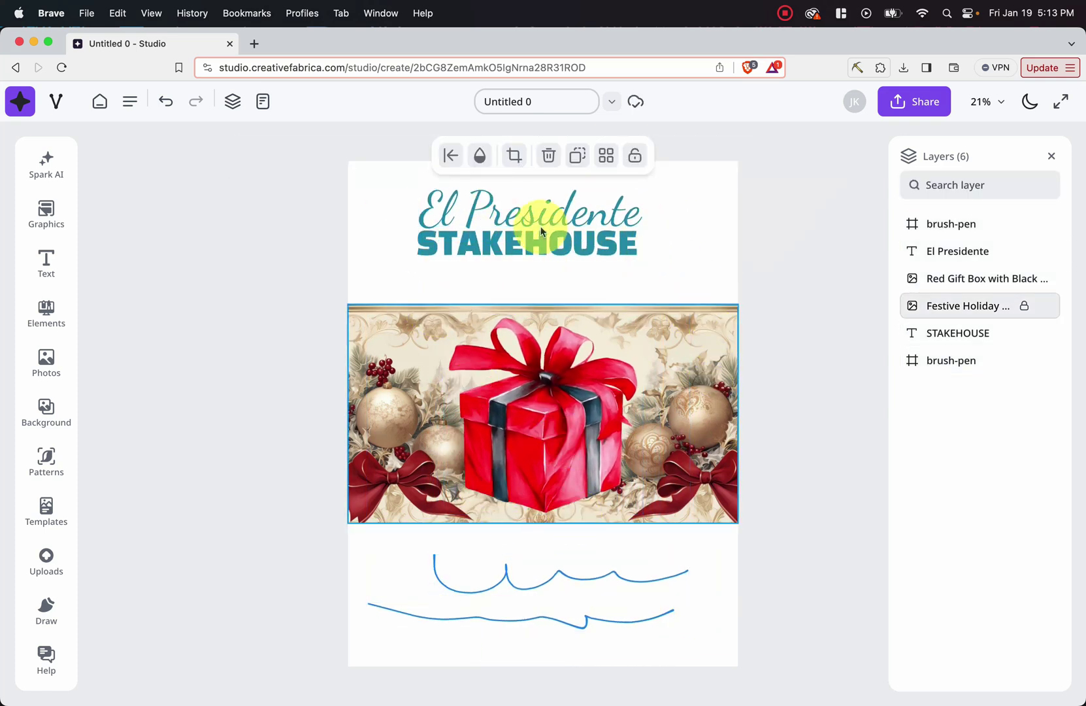
pyautogui.click(437, 198)
pyautogui.moveTo(443, 230); pyautogui.dragTo(668, 310)
pyautogui.click(650, 208)
pyautogui.moveTo(662, 189); pyautogui.dragTo(529, 277)
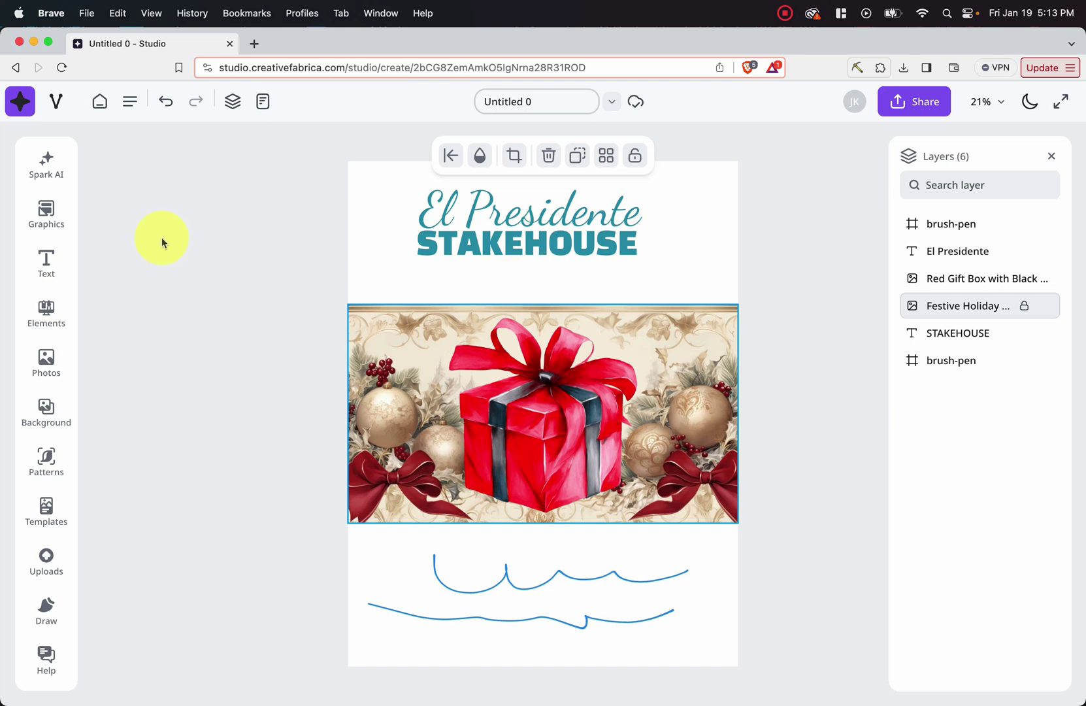
pyautogui.click(192, 279)
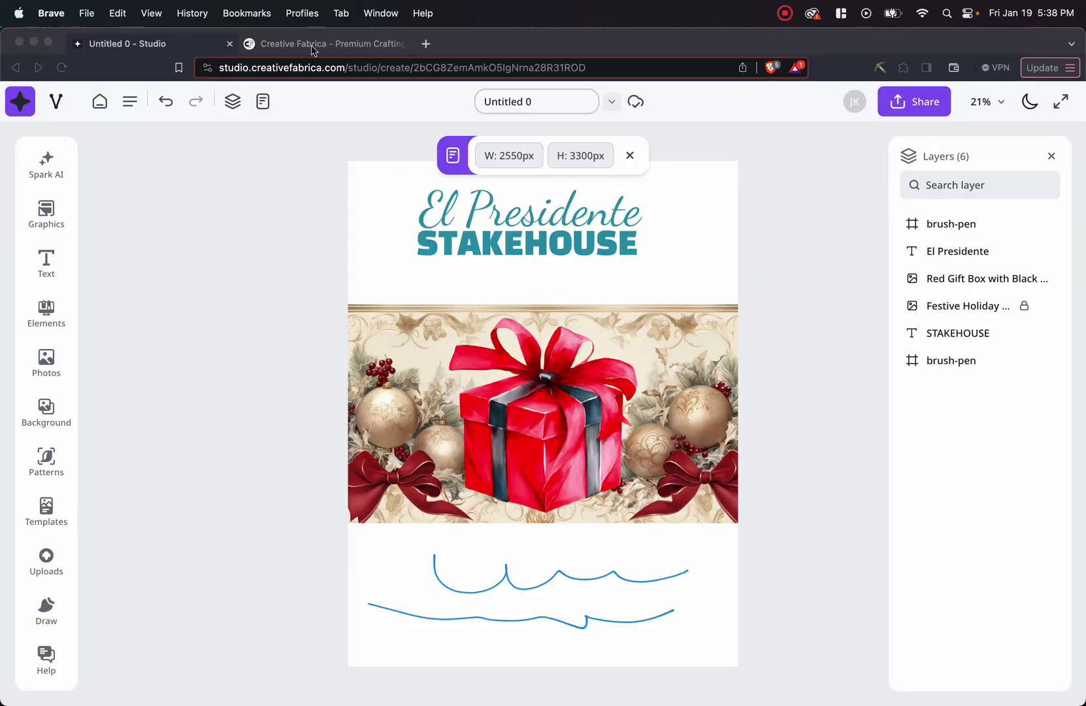
# Switch to the Creative Fabrica site, check the Studio design, then return to the homepage.
pyautogui.click(316, 44)
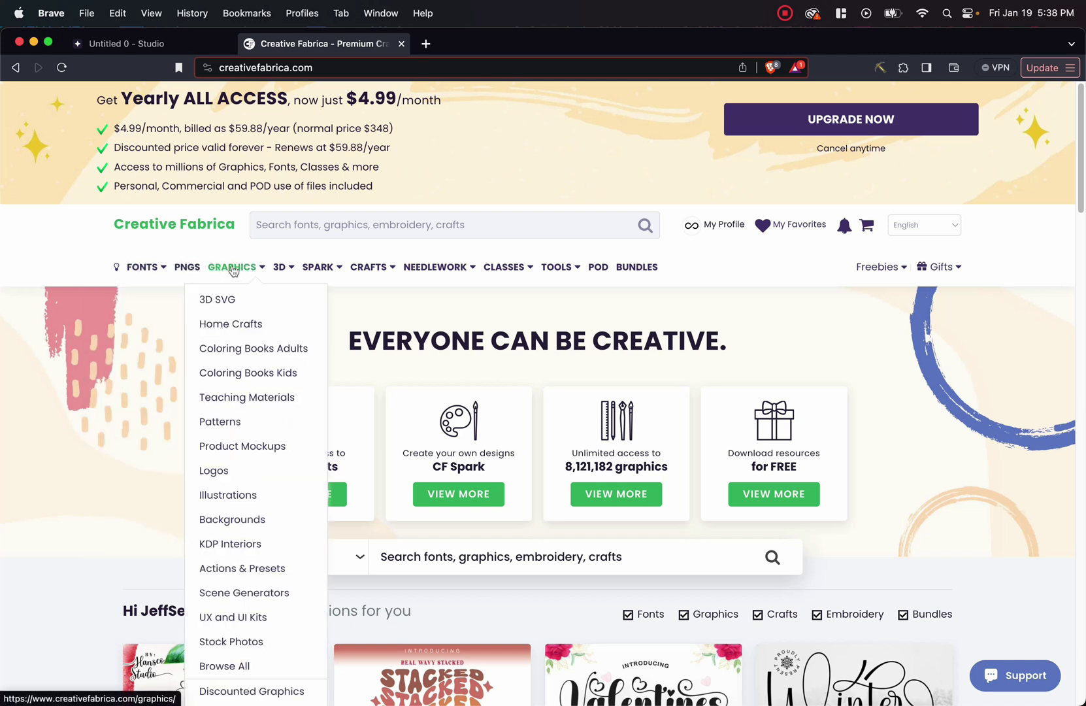
pyautogui.moveTo(311, 277)
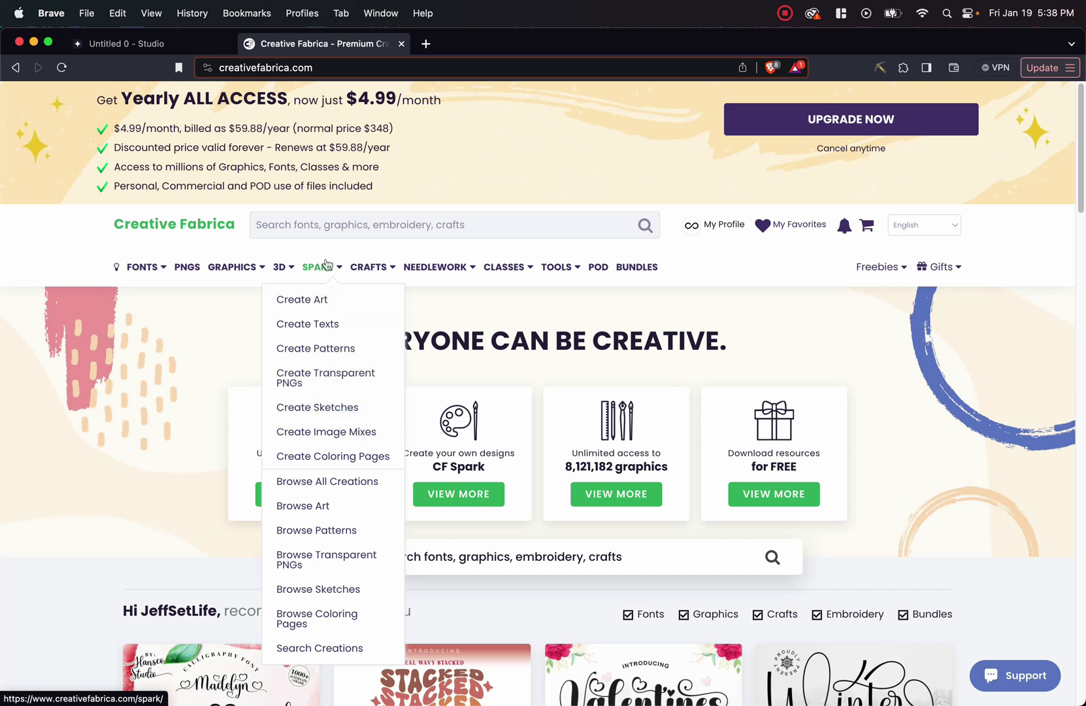
pyautogui.click(157, 44)
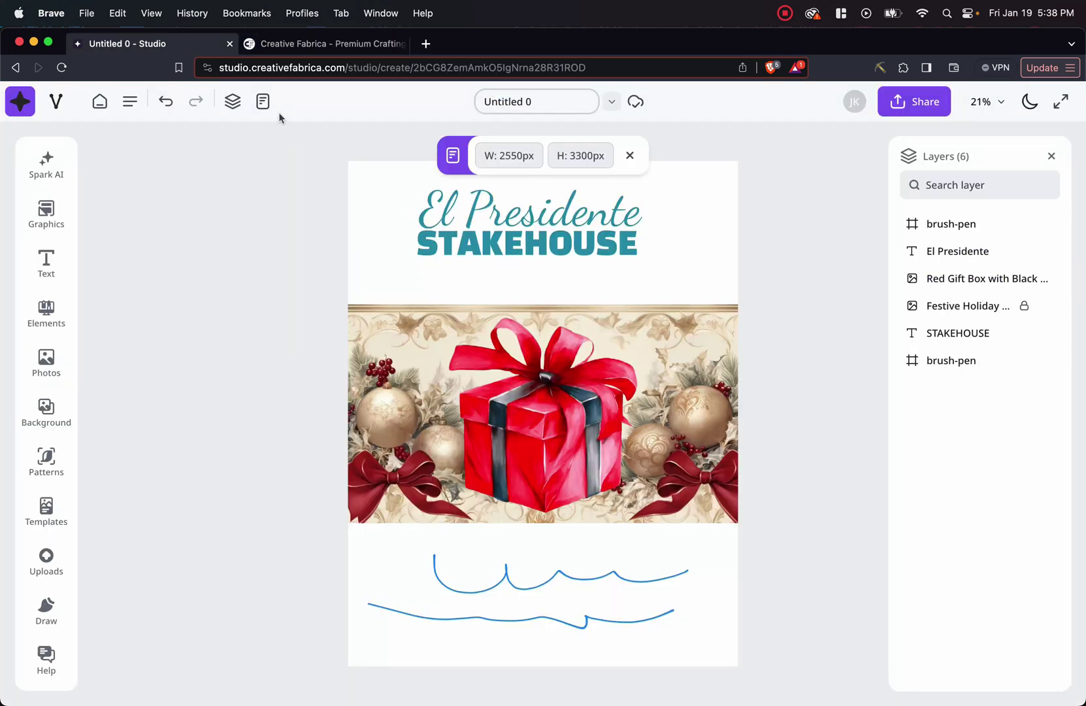
pyautogui.click(304, 46)
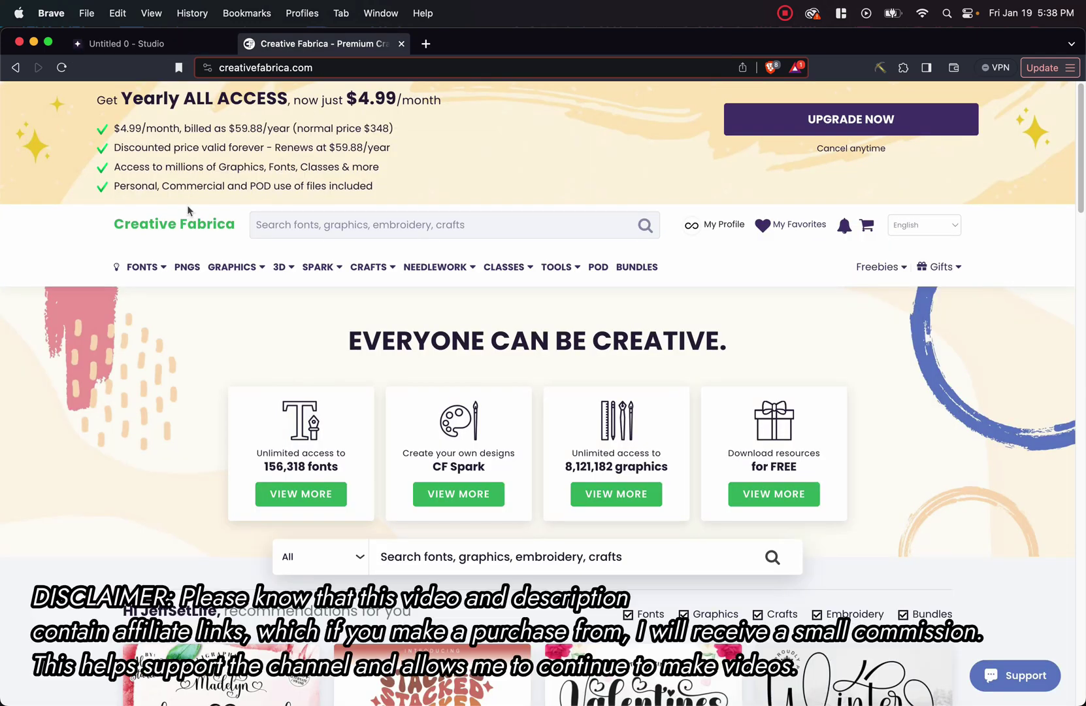